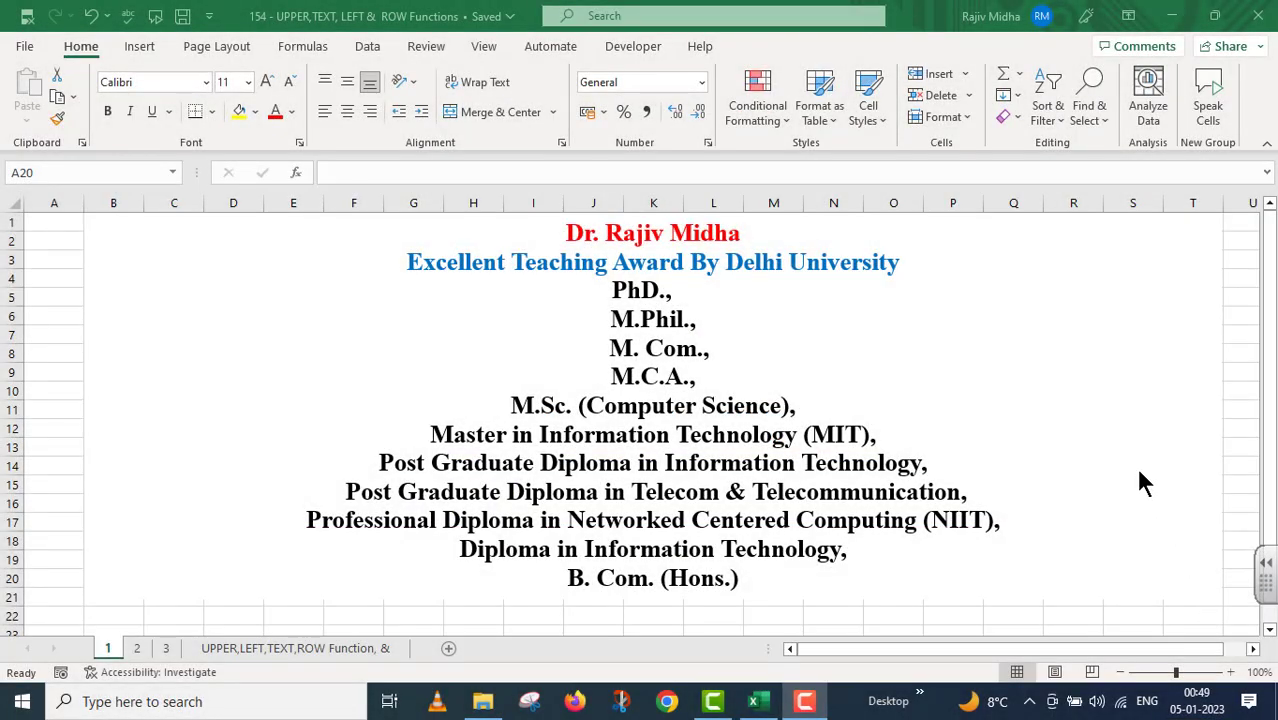
Step: Switch to sheet 2 to view the overview of the UPPER, TEXT, LEFT and ROW functions
left_click(137, 648)
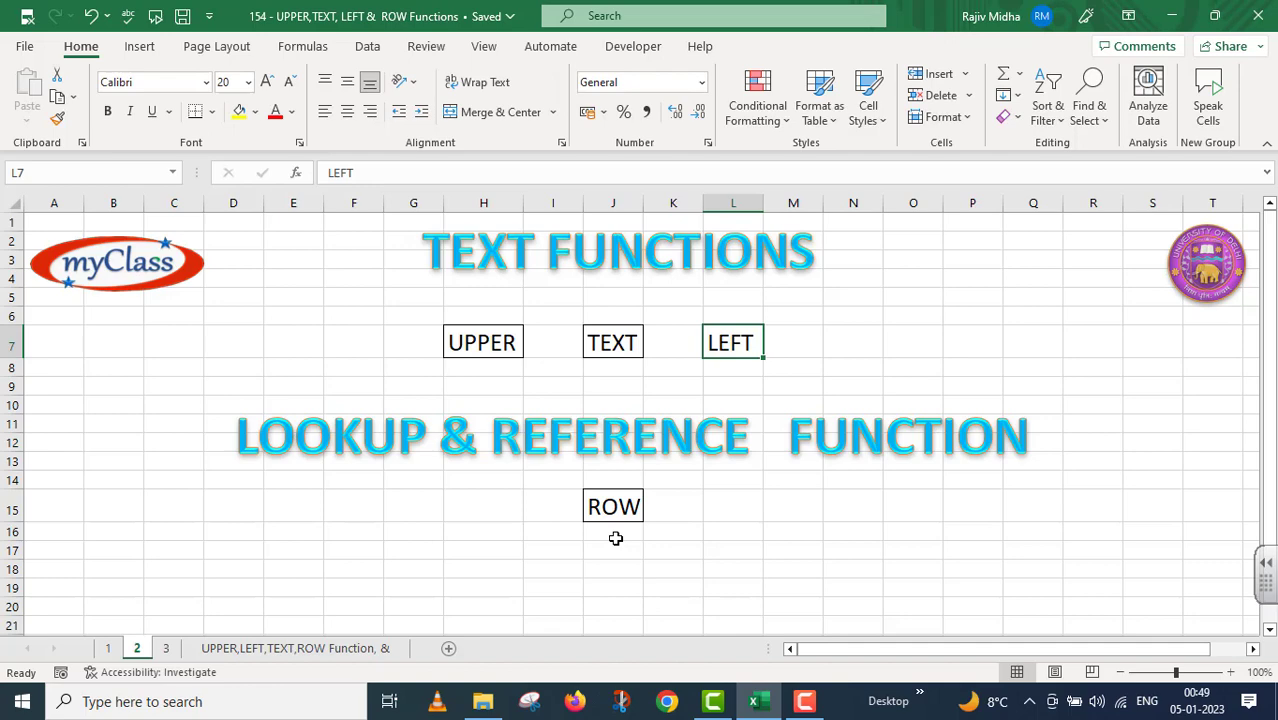
Step: Open the 'UPPER,LEFT,TEXT,ROW Function, &' sheet with the 15-country table
left_click(254, 645)
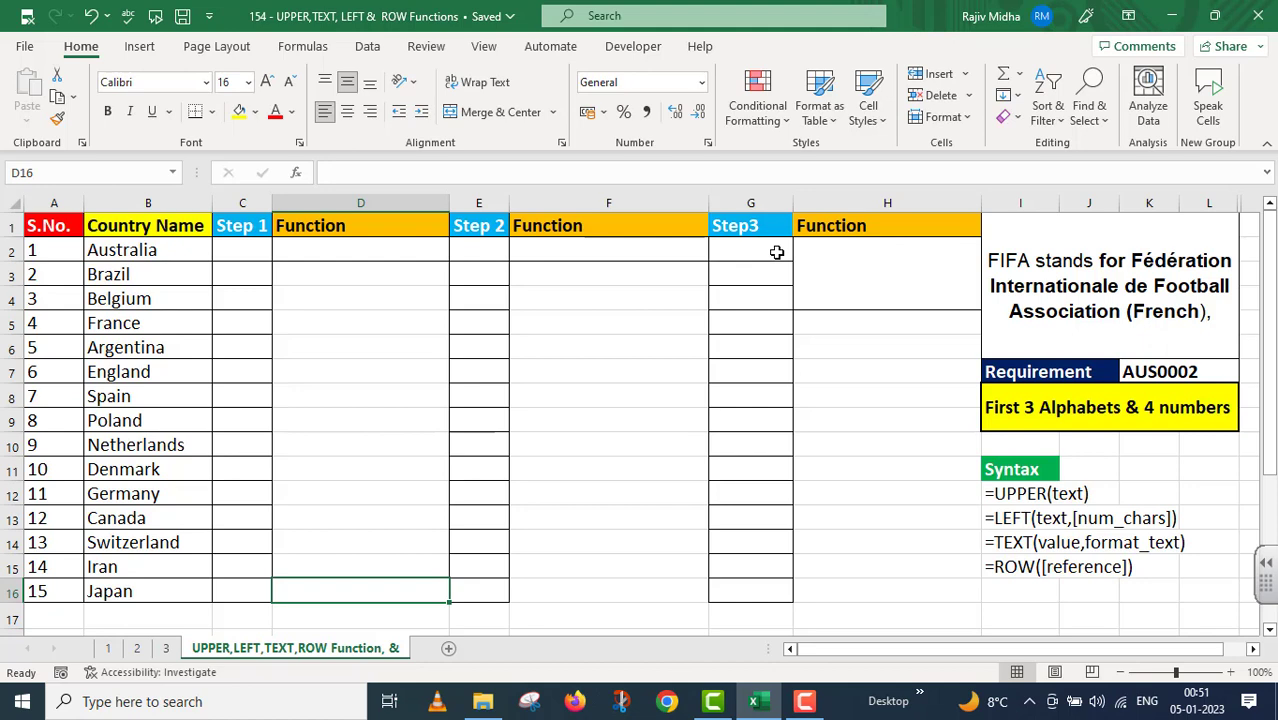
Step: Enter =UPPER(LEFT(B2,3)) in C2 so Australia's Step 1 code reads AUS
left_click(247, 247)
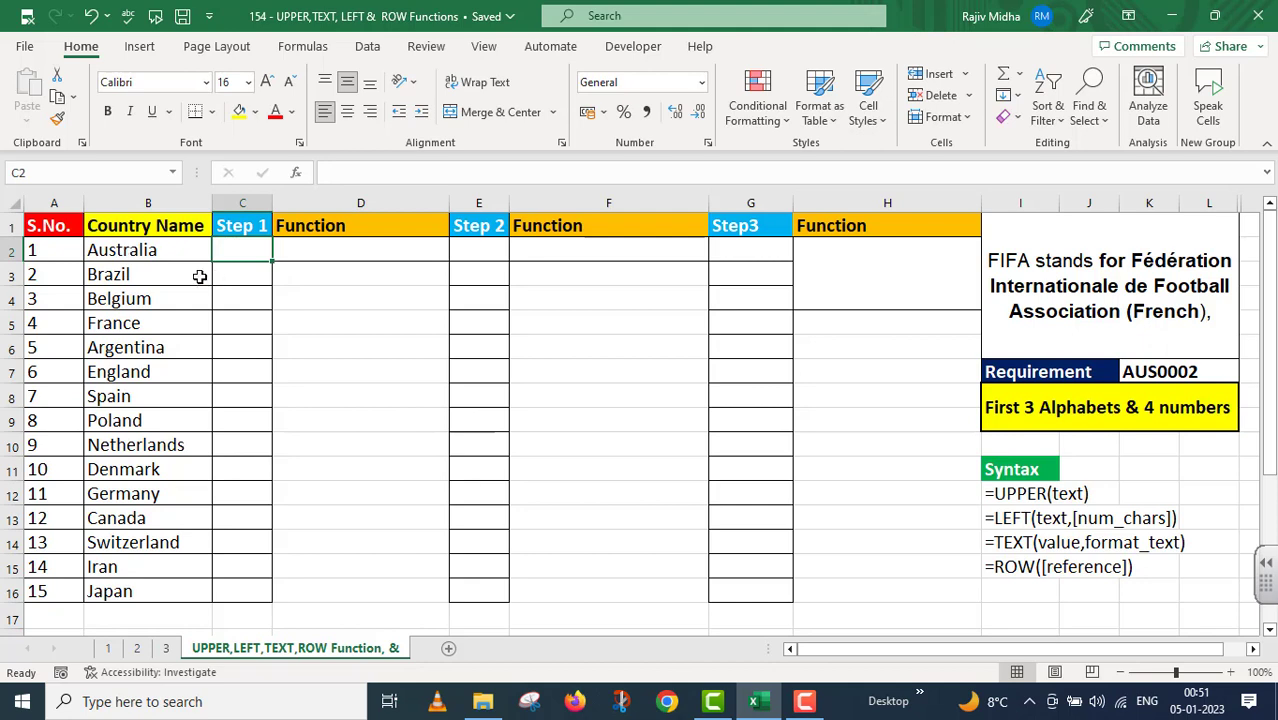
type("=")
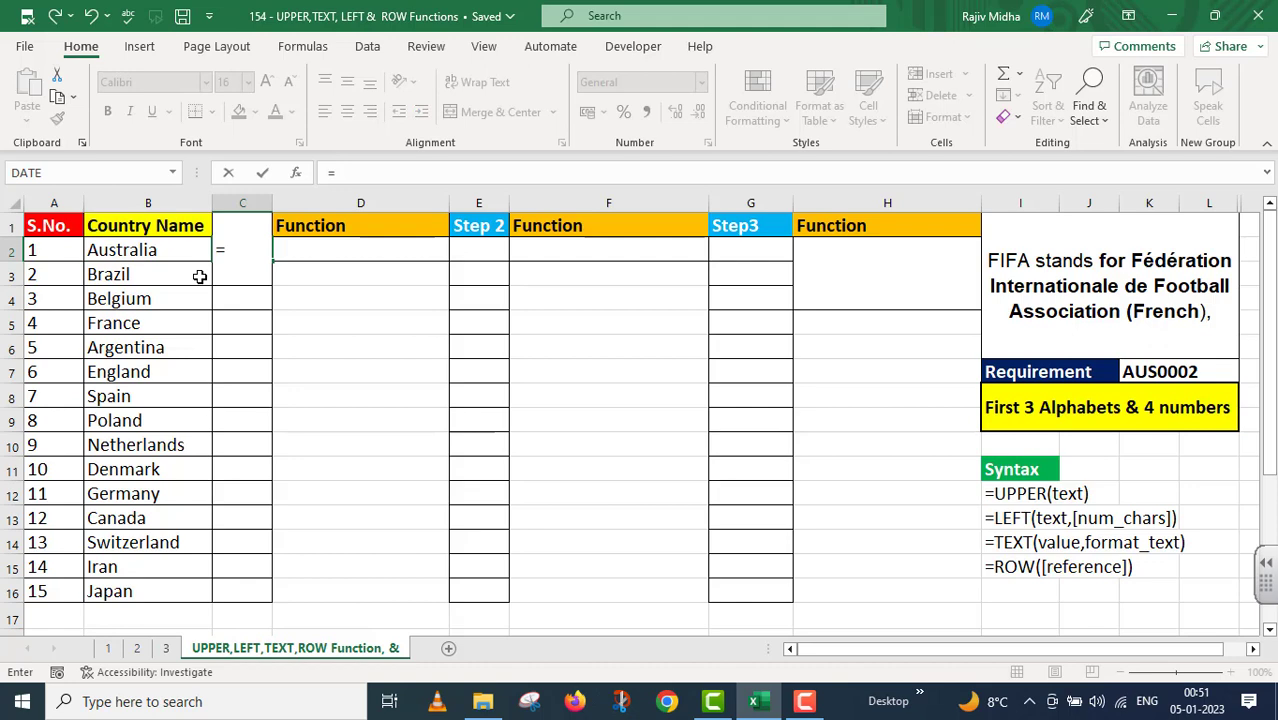
type("UPP")
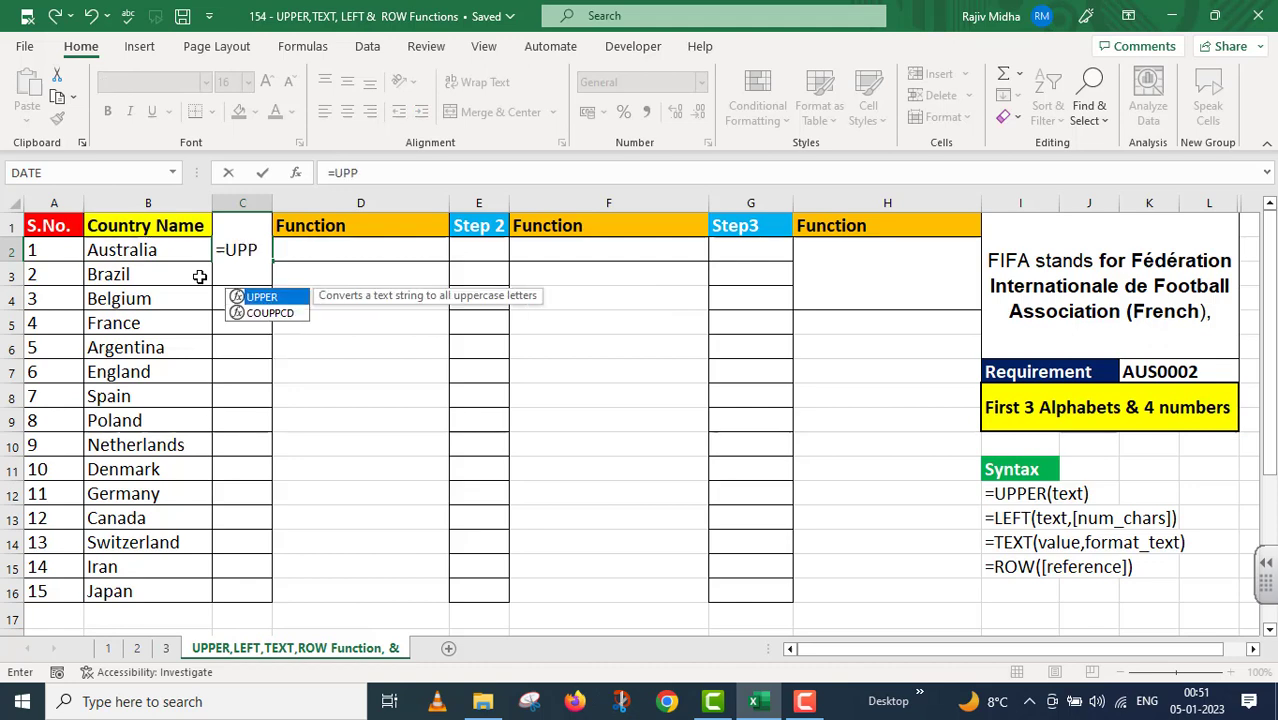
type("ER(")
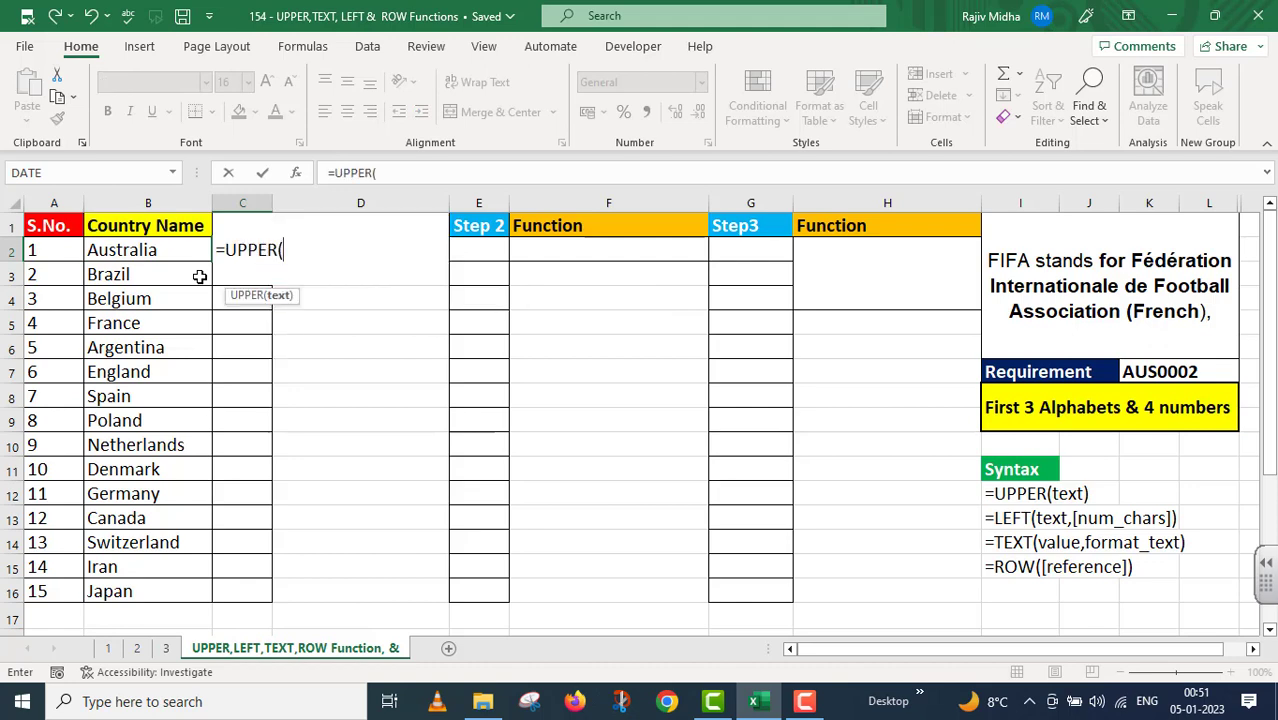
type("LEFT")
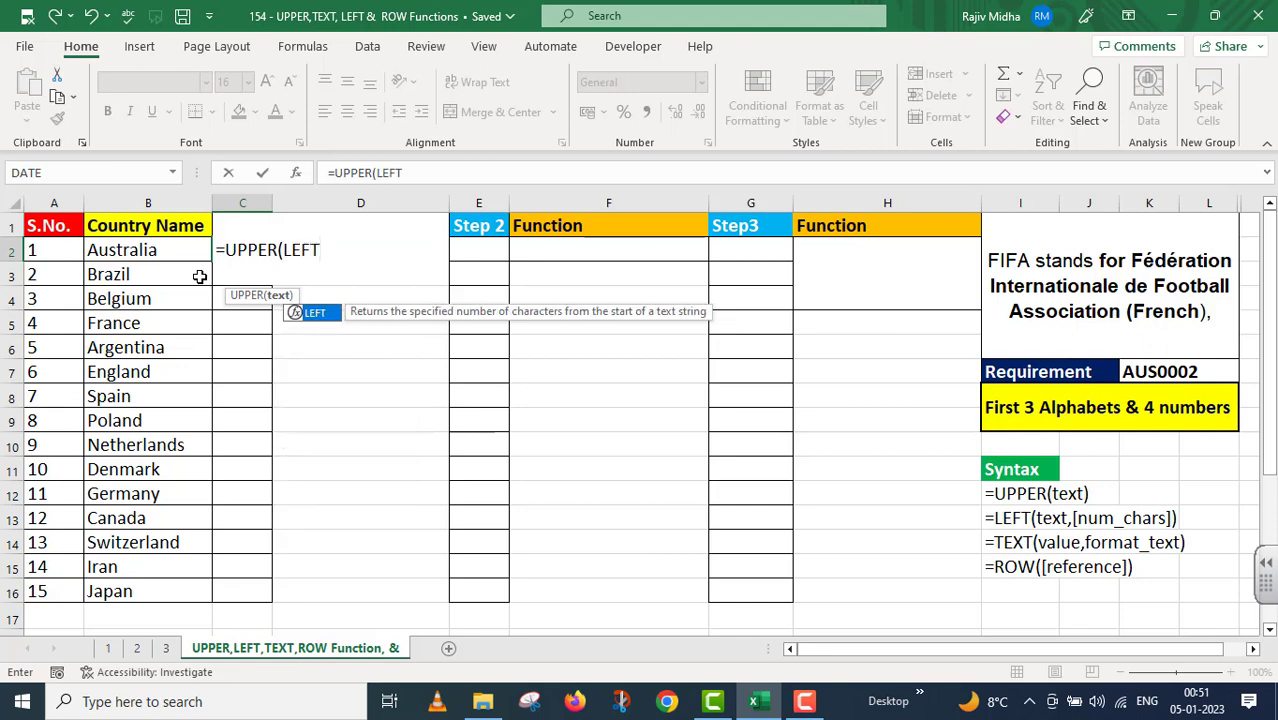
type("(")
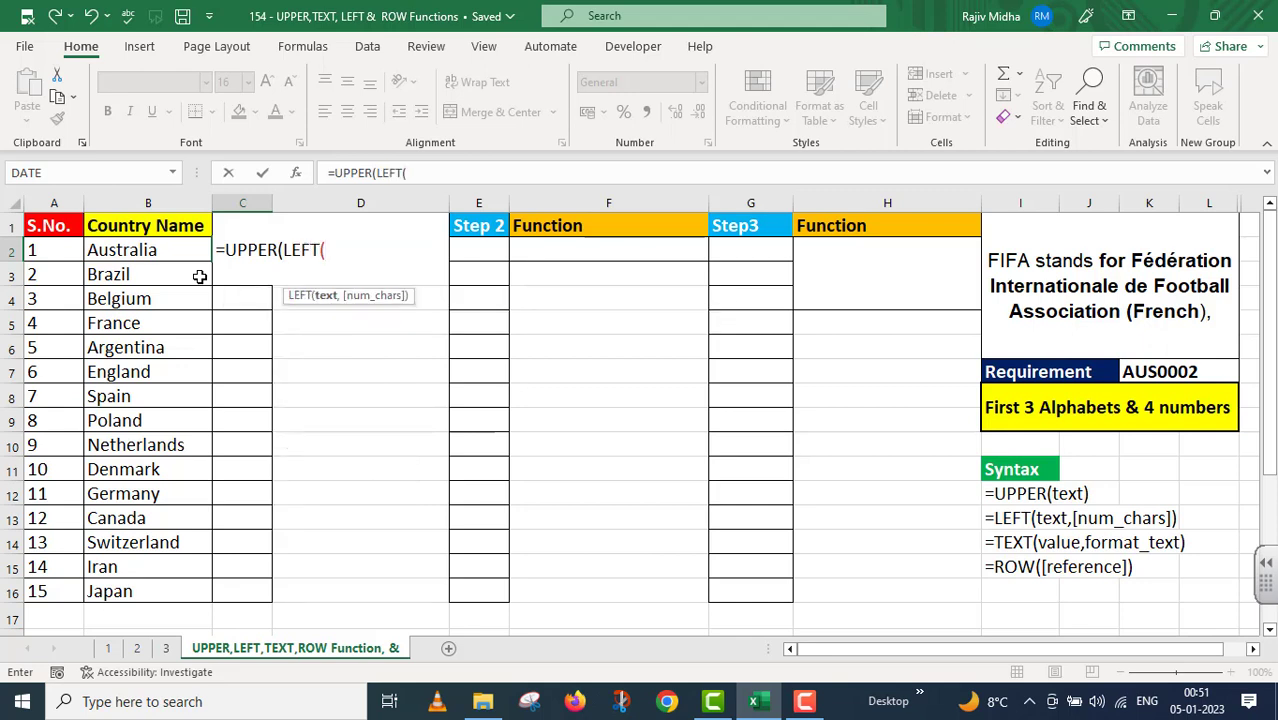
left_click(135, 252)
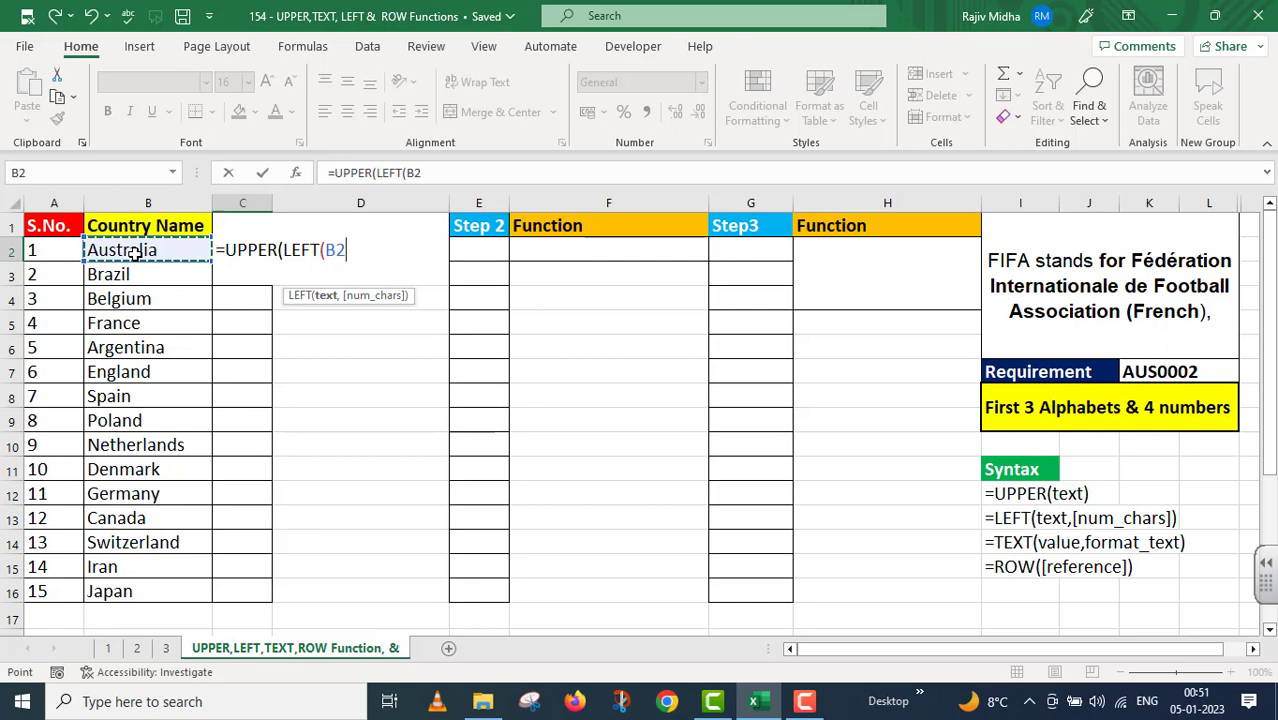
type(",3")
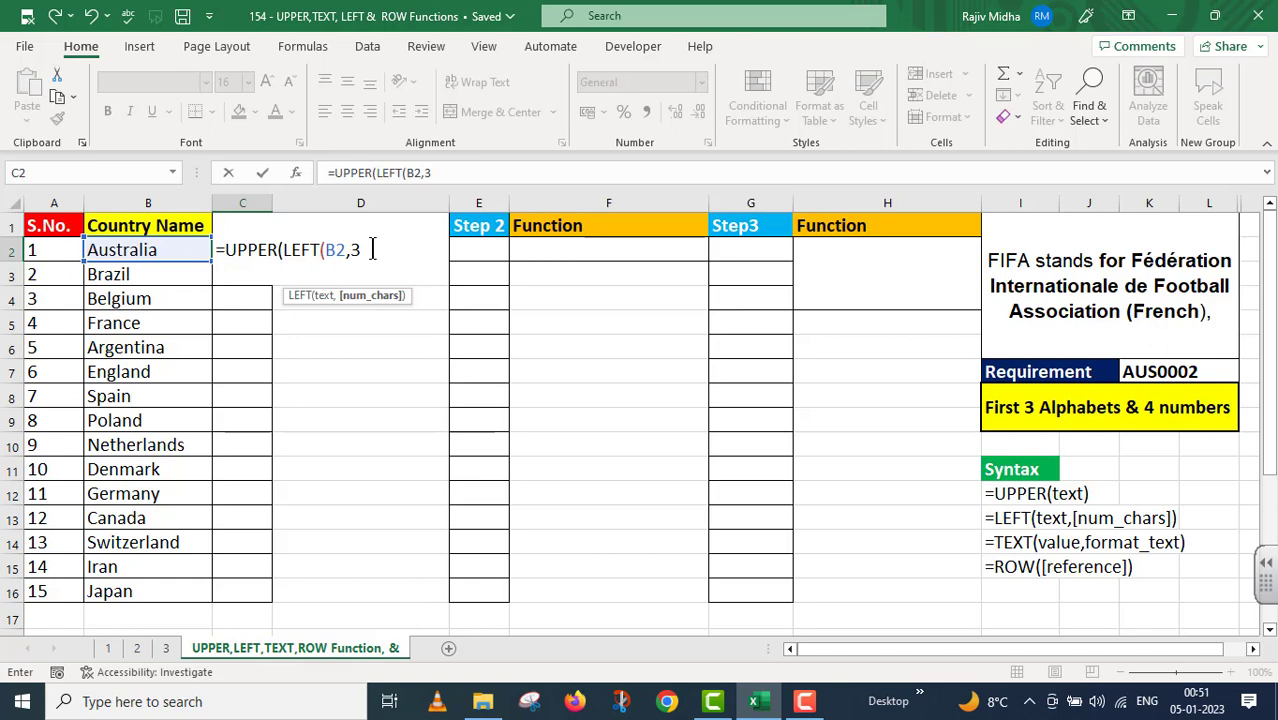
type(")")
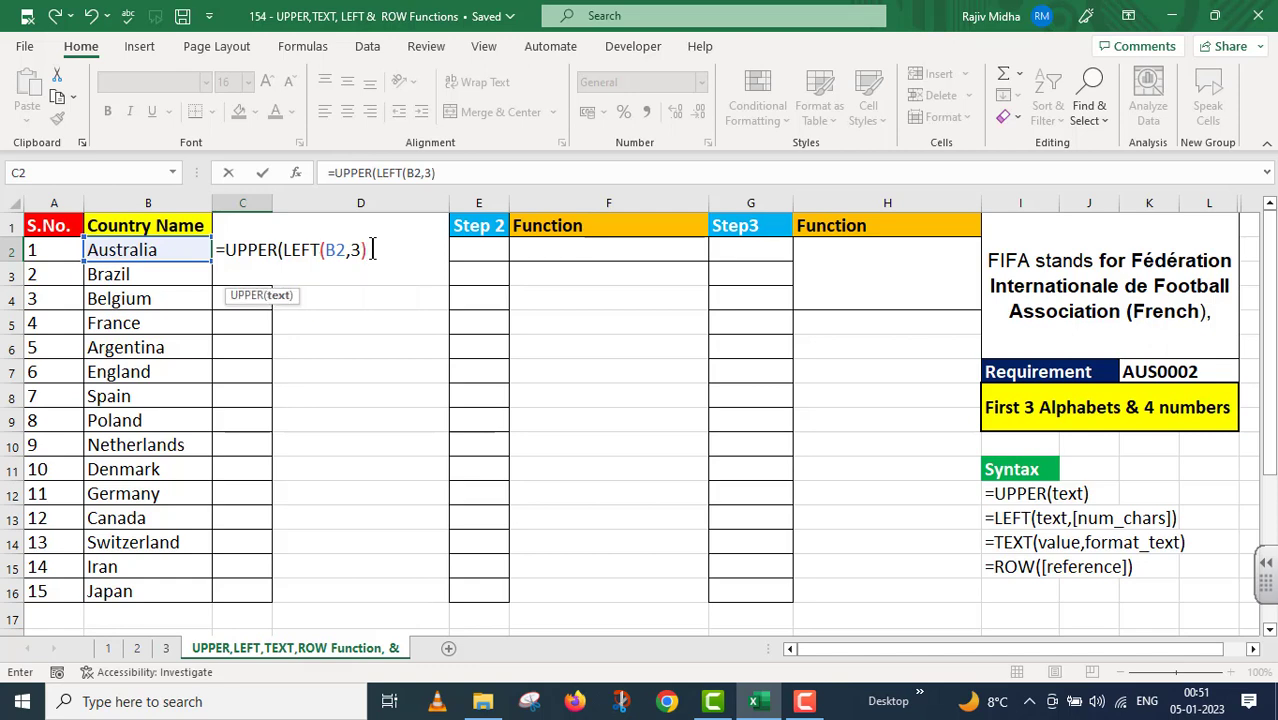
type(")")
key("Return")
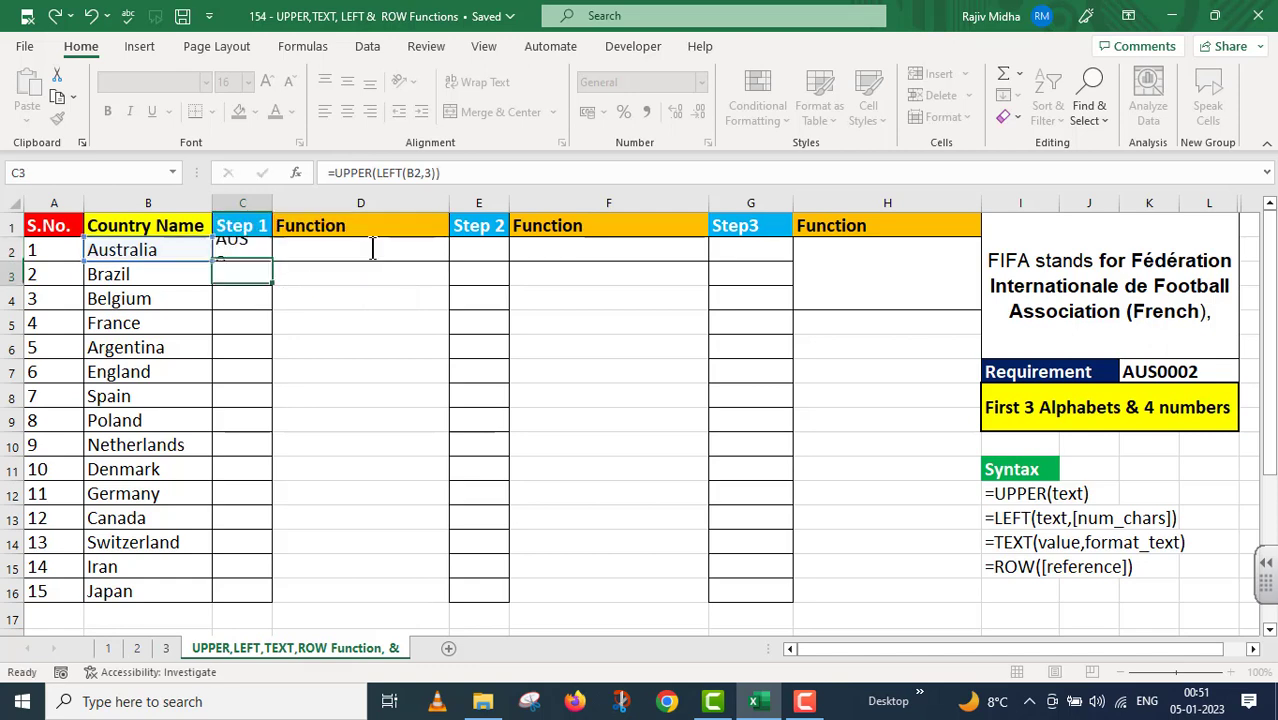
left_click(262, 249)
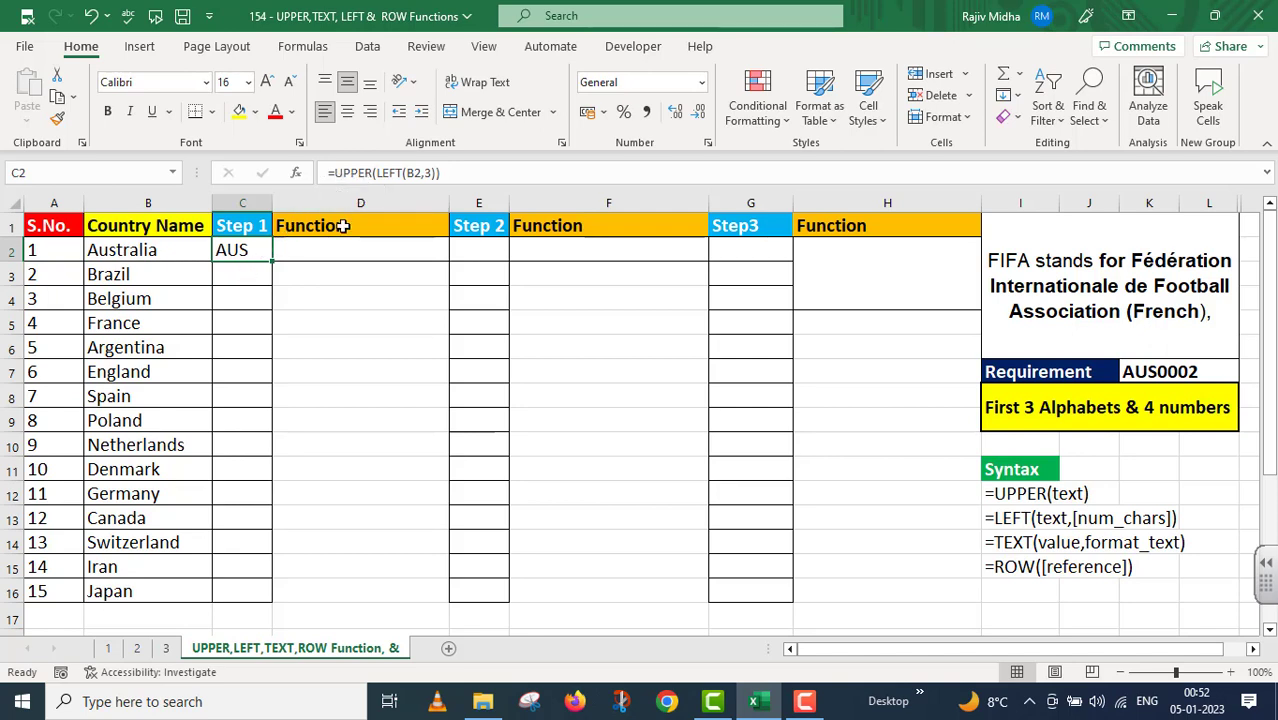
Step: Label D2 with the text '=UPPER(LEFT(B2,3)) and fill Step 1 codes down to row 16
left_click_drag(448, 173, 318, 212)
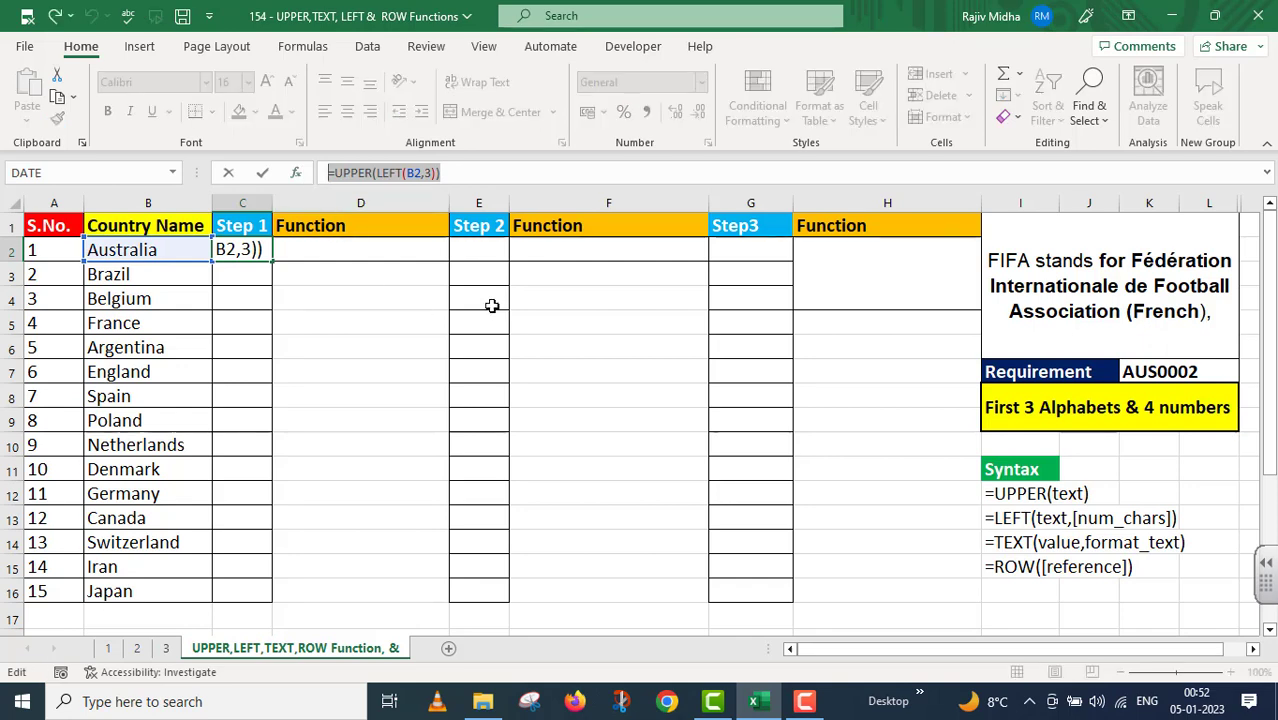
key("ctrl+c")
key("Escape")
key("Right")
key("F2")
key("ctrl+v")
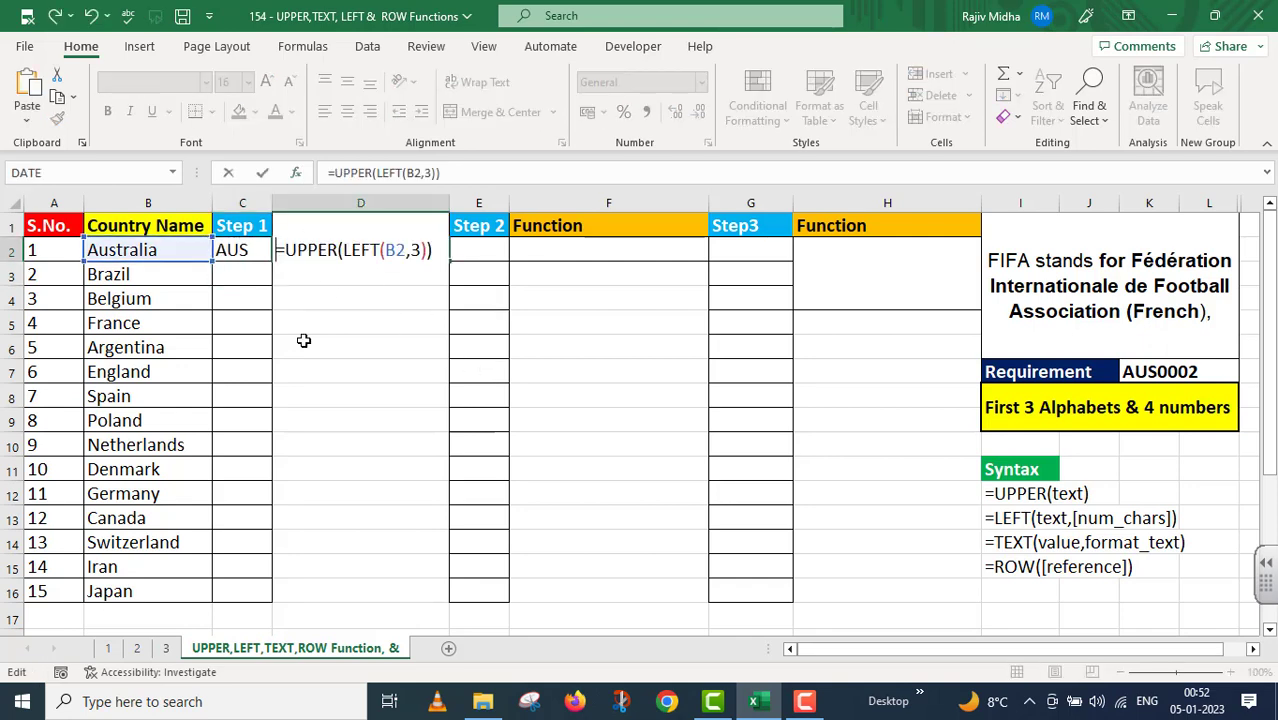
key("Home")
type("'")
left_click(228, 251)
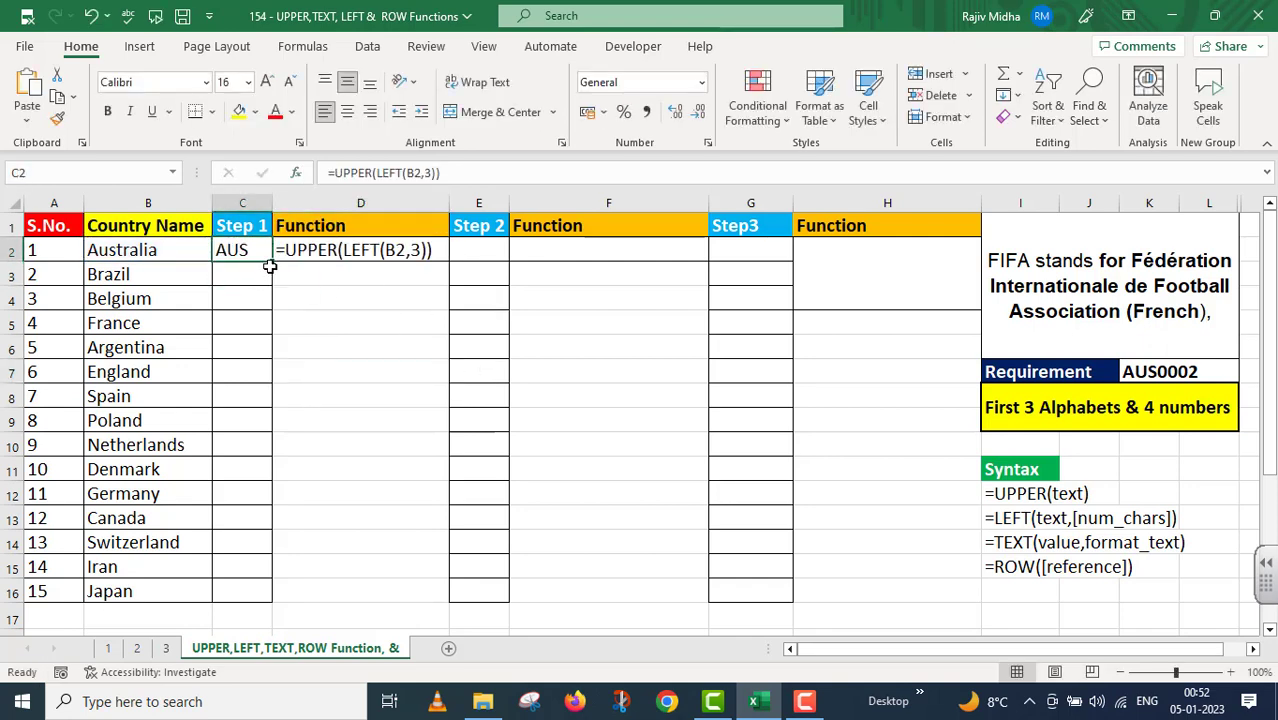
double_click(270, 262)
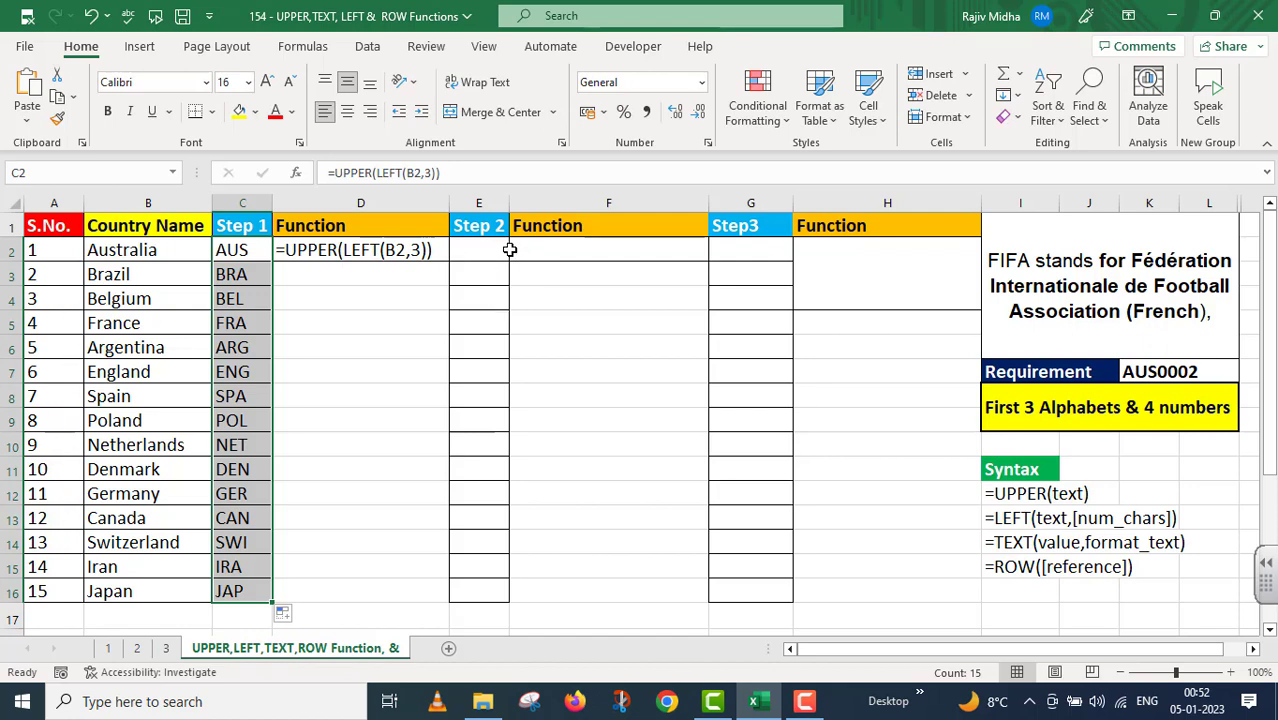
Step: Enter =TEXT(ROW(B2),"0000") in E2 so Step 2 shows 0002
left_click(463, 249)
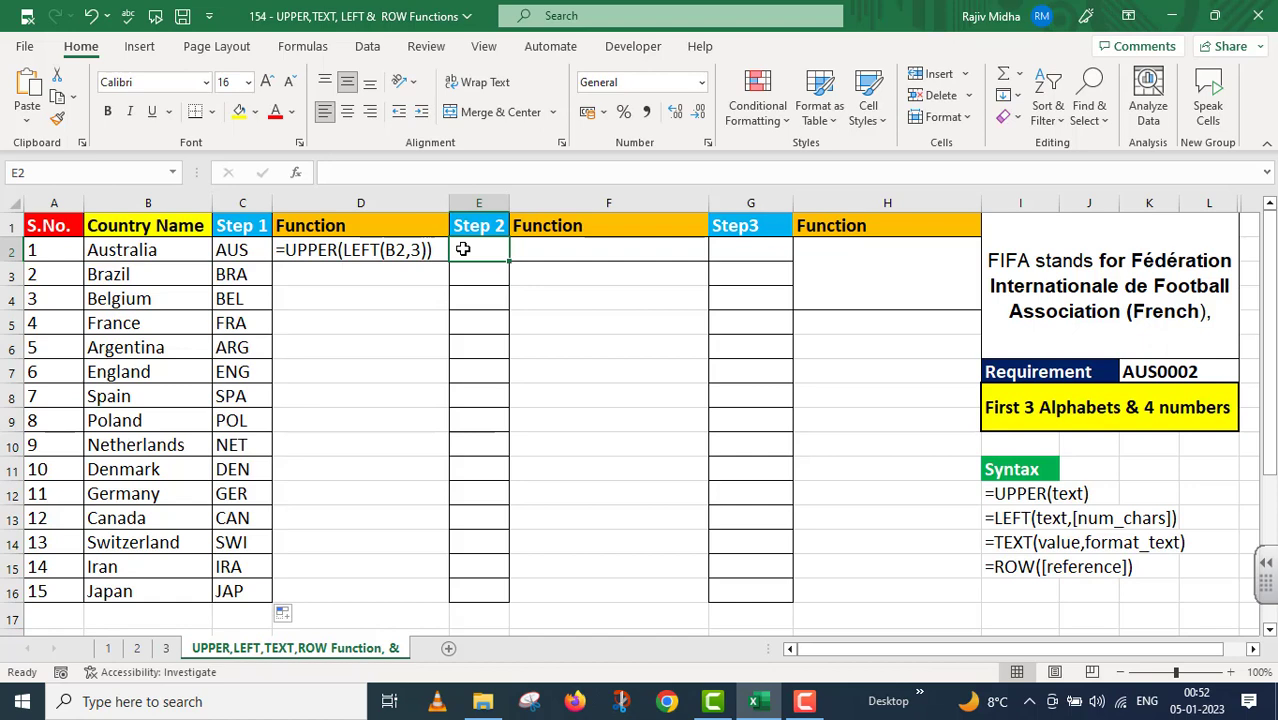
type("=")
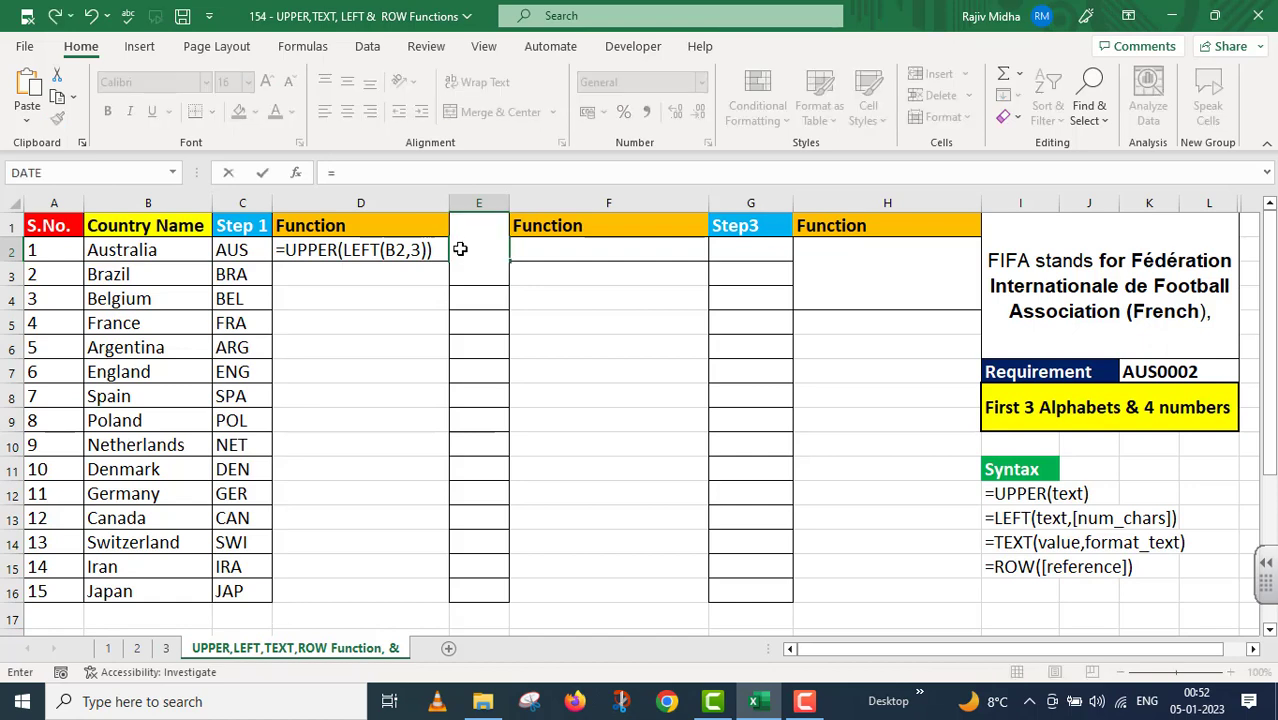
type("TE")
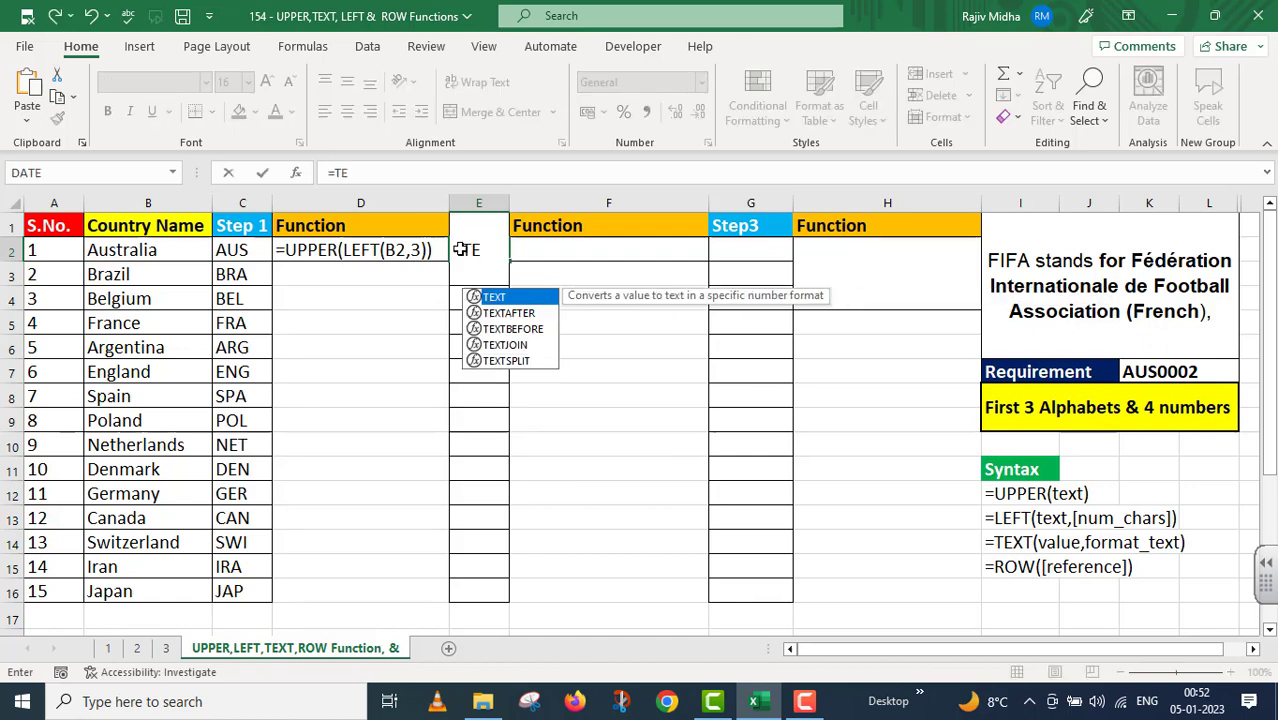
type("XT(")
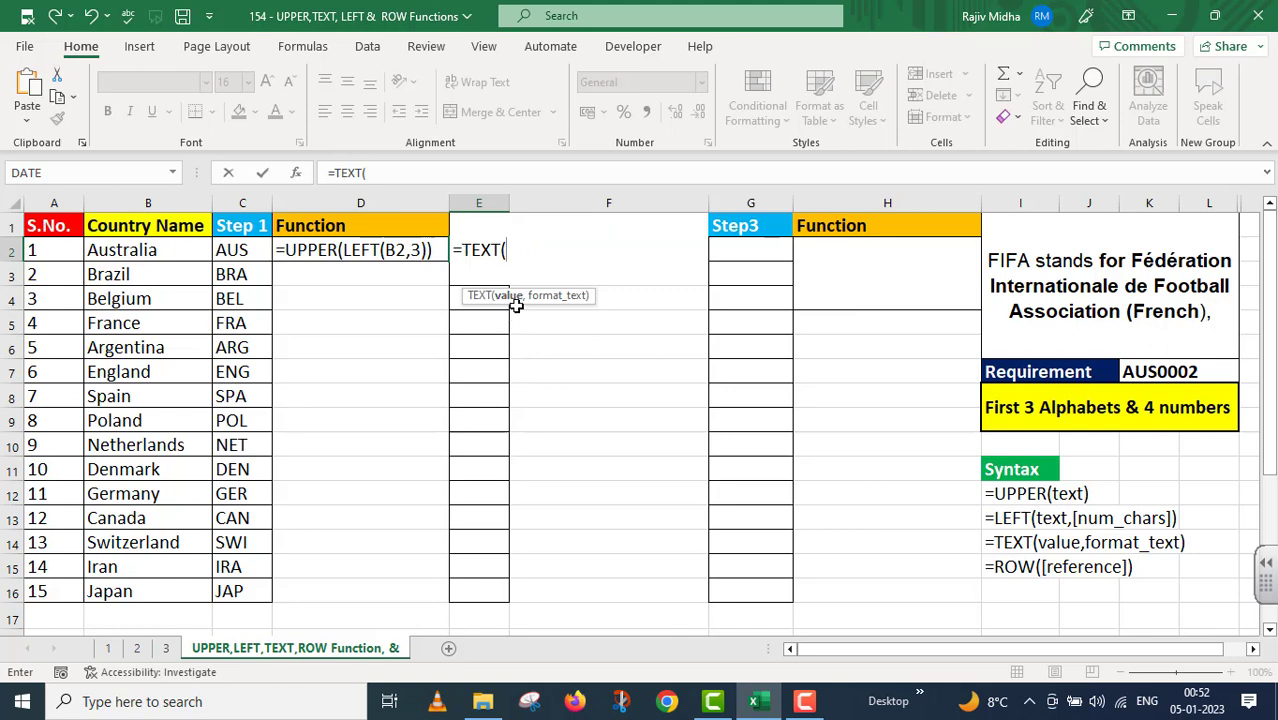
type("RO")
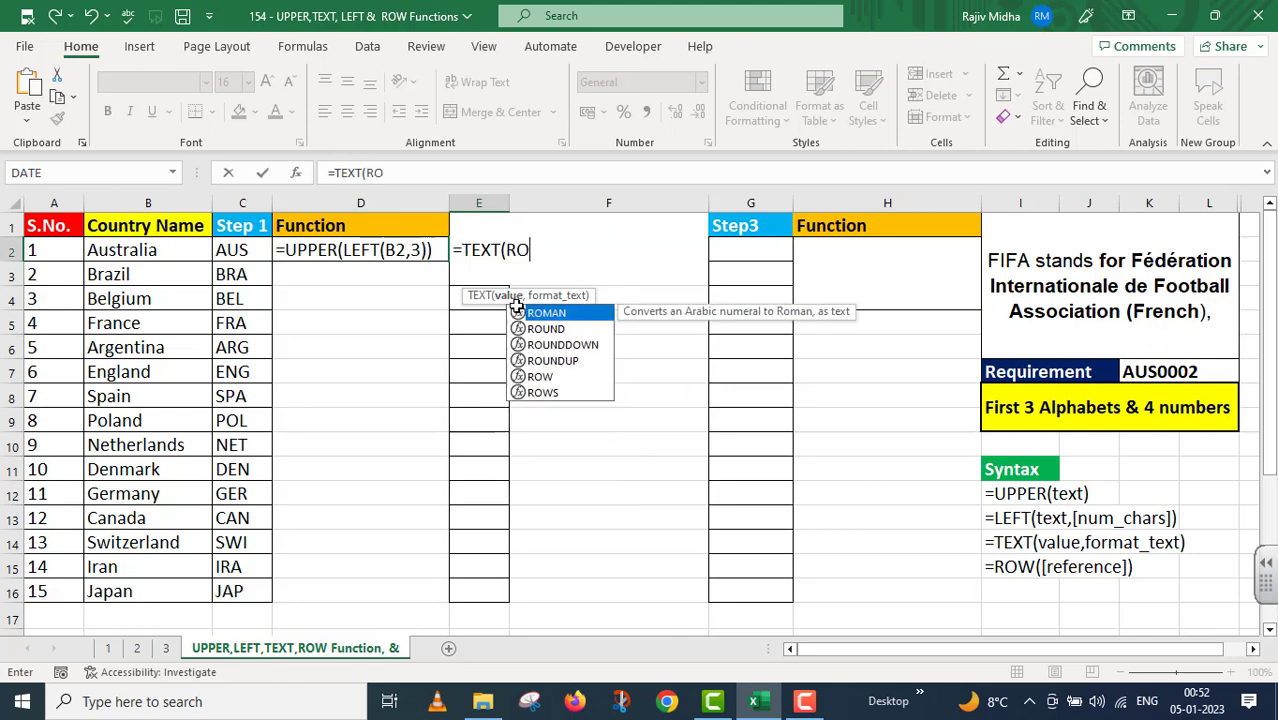
type("W")
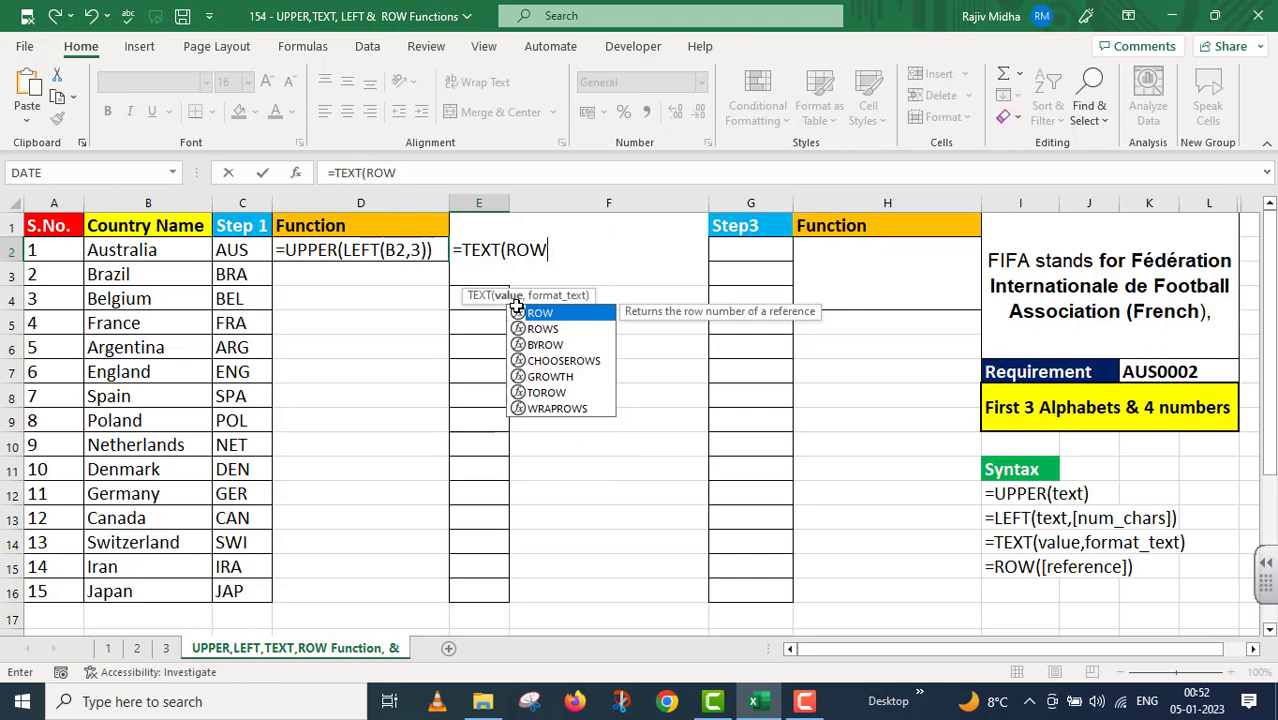
type("(")
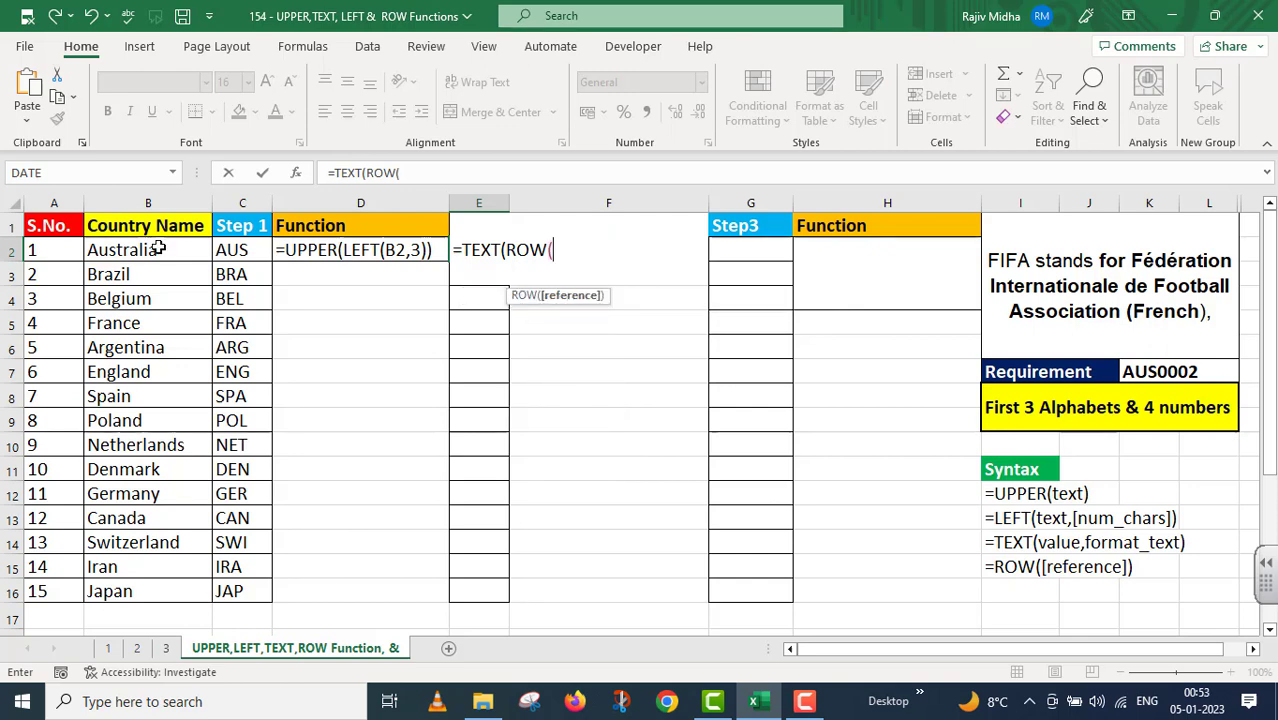
left_click(158, 252)
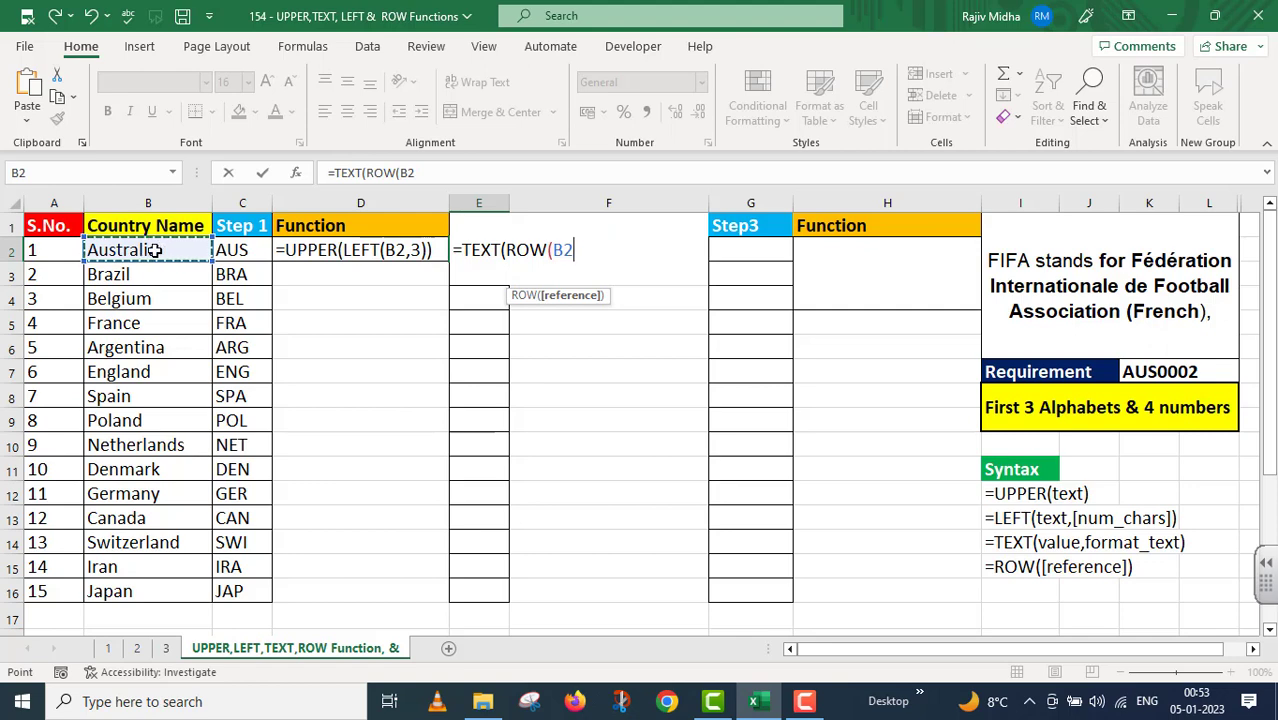
type("),")
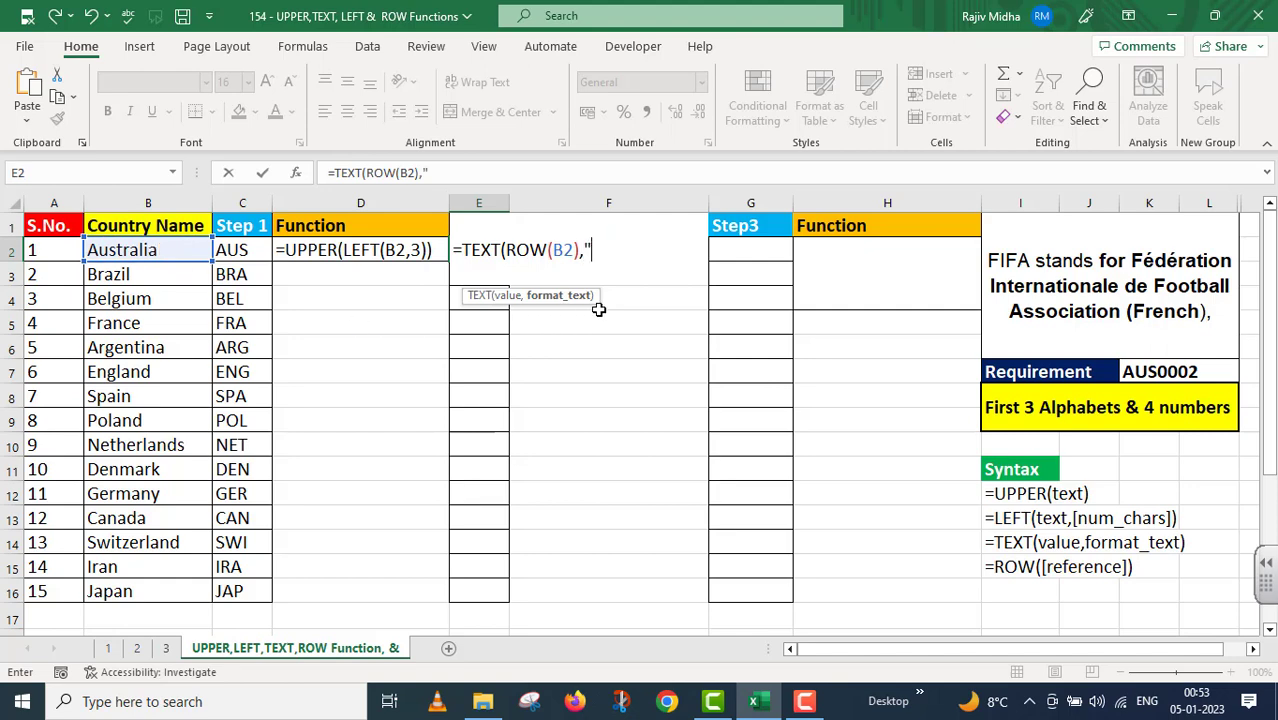
type("0000")
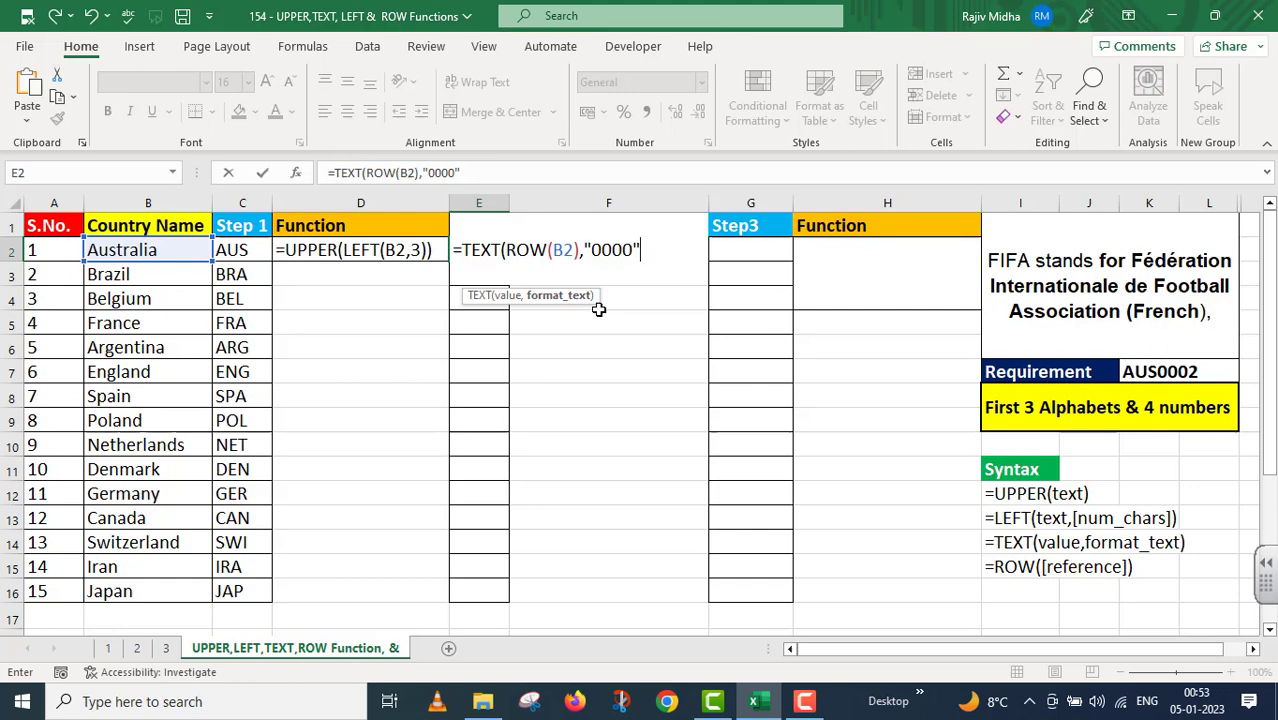
type(")")
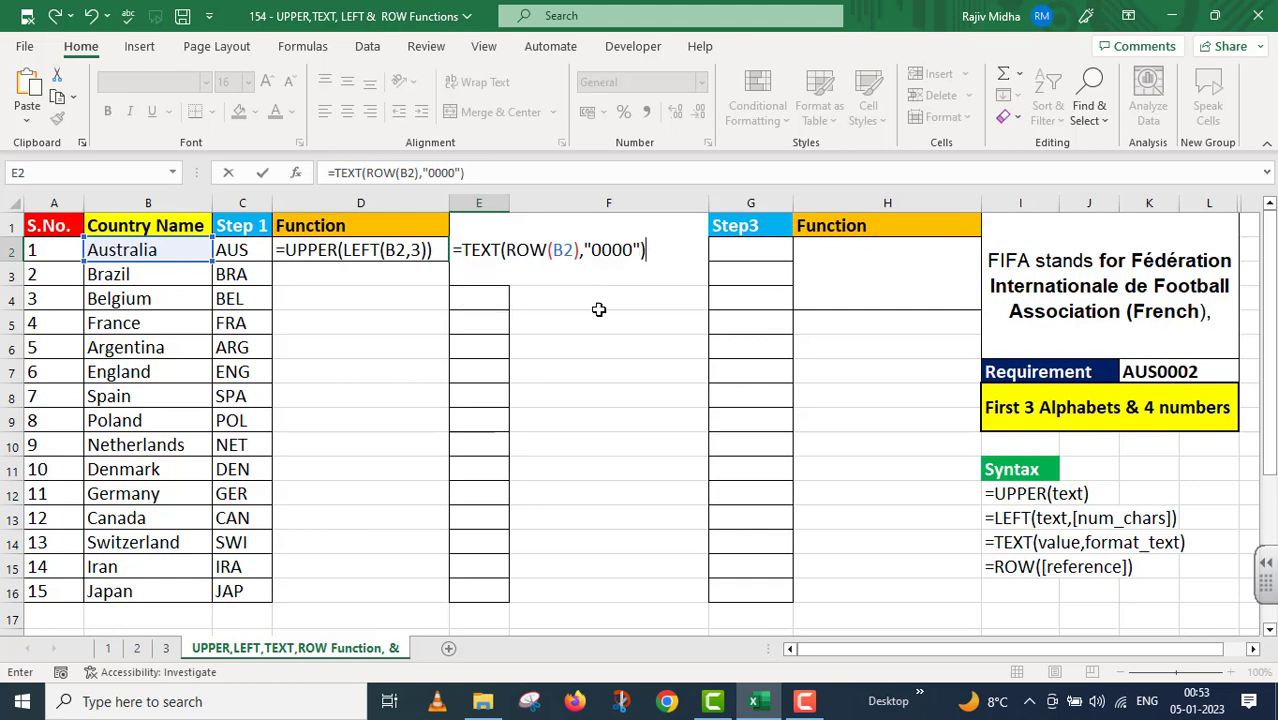
key("Return")
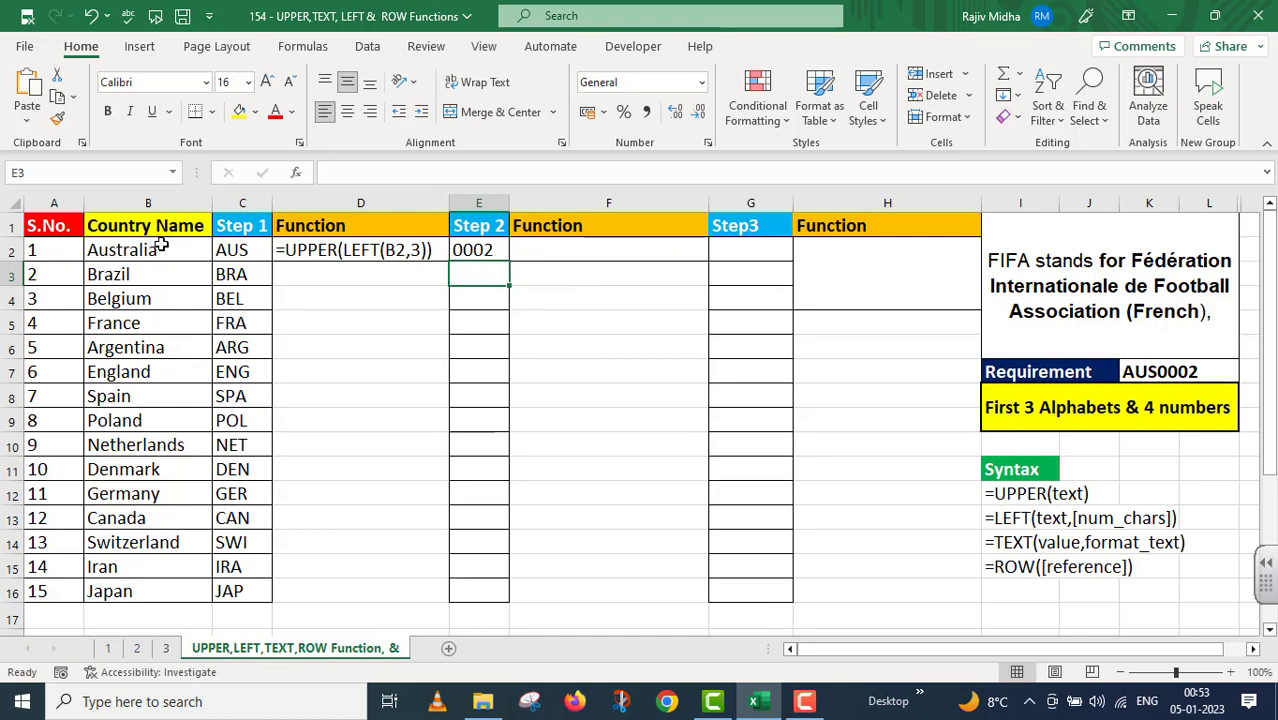
Step: Label F2 with E2's TEXT formula as text and fill Step 2 down to 0016
left_click(476, 248)
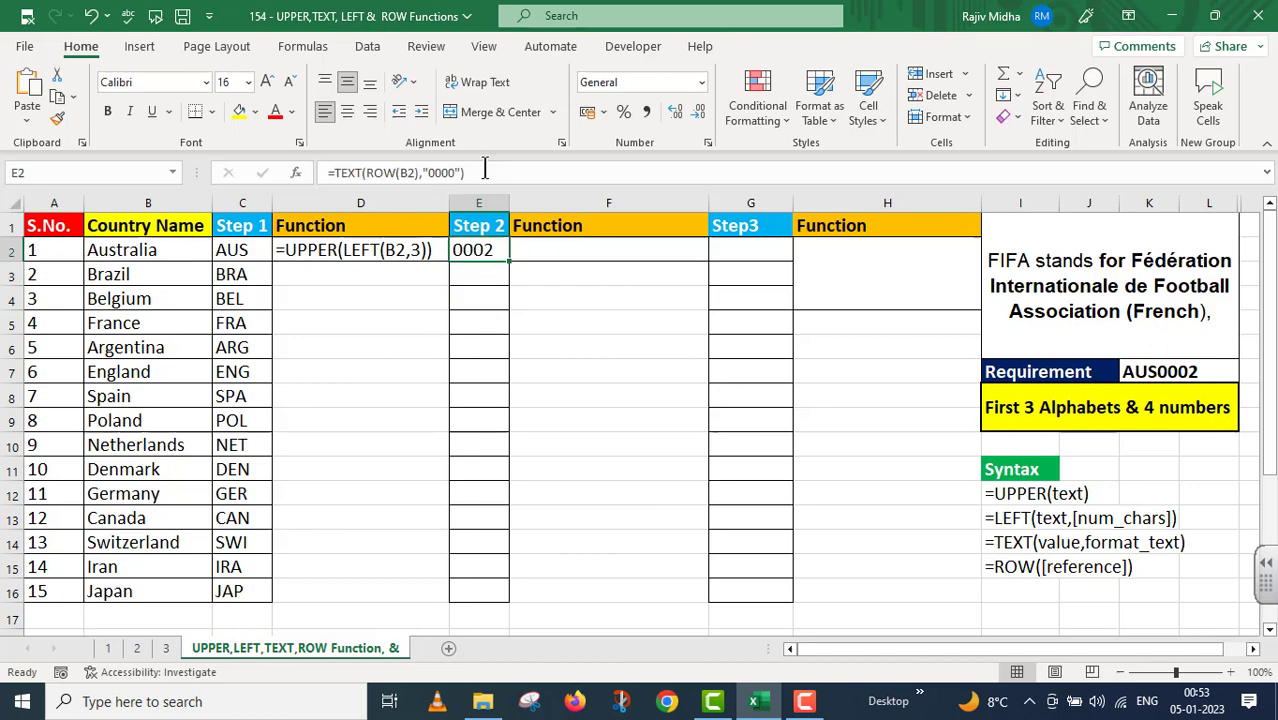
left_click_drag(484, 168, 312, 172)
key("ctrl+c")
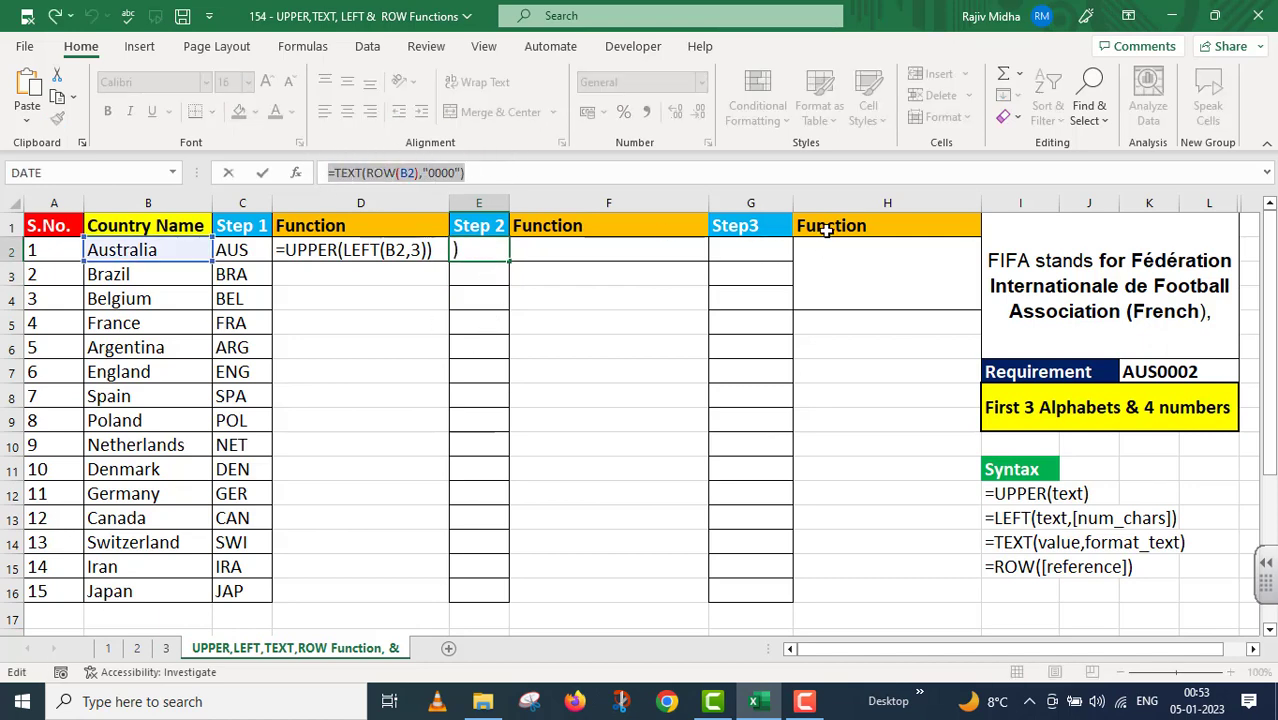
key("Escape")
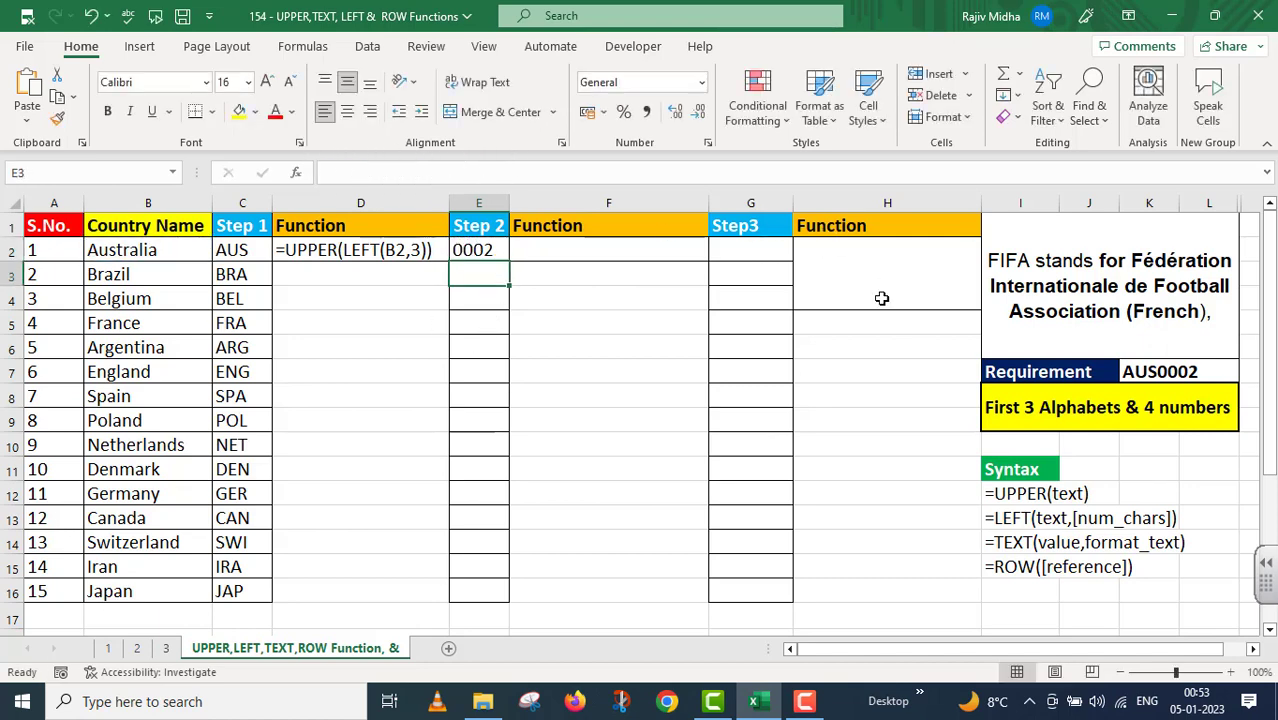
left_click(562, 257)
key("ctrl+v")
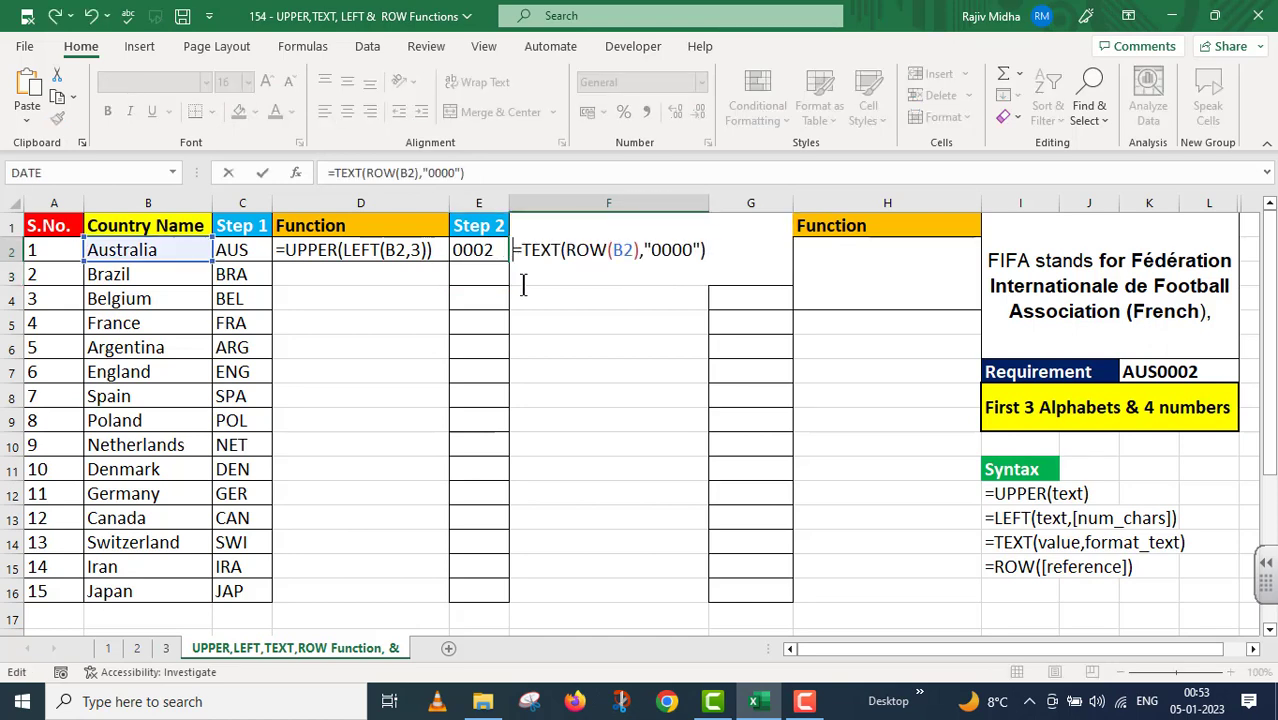
type("'")
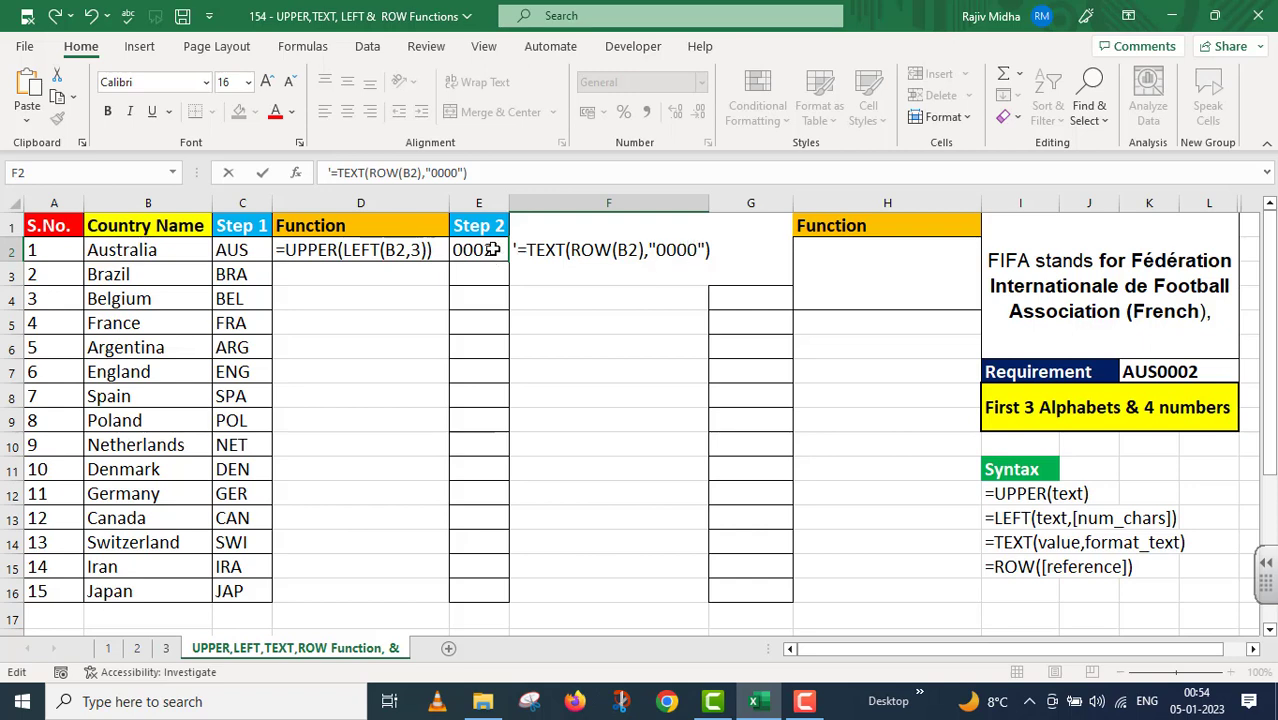
key("Return")
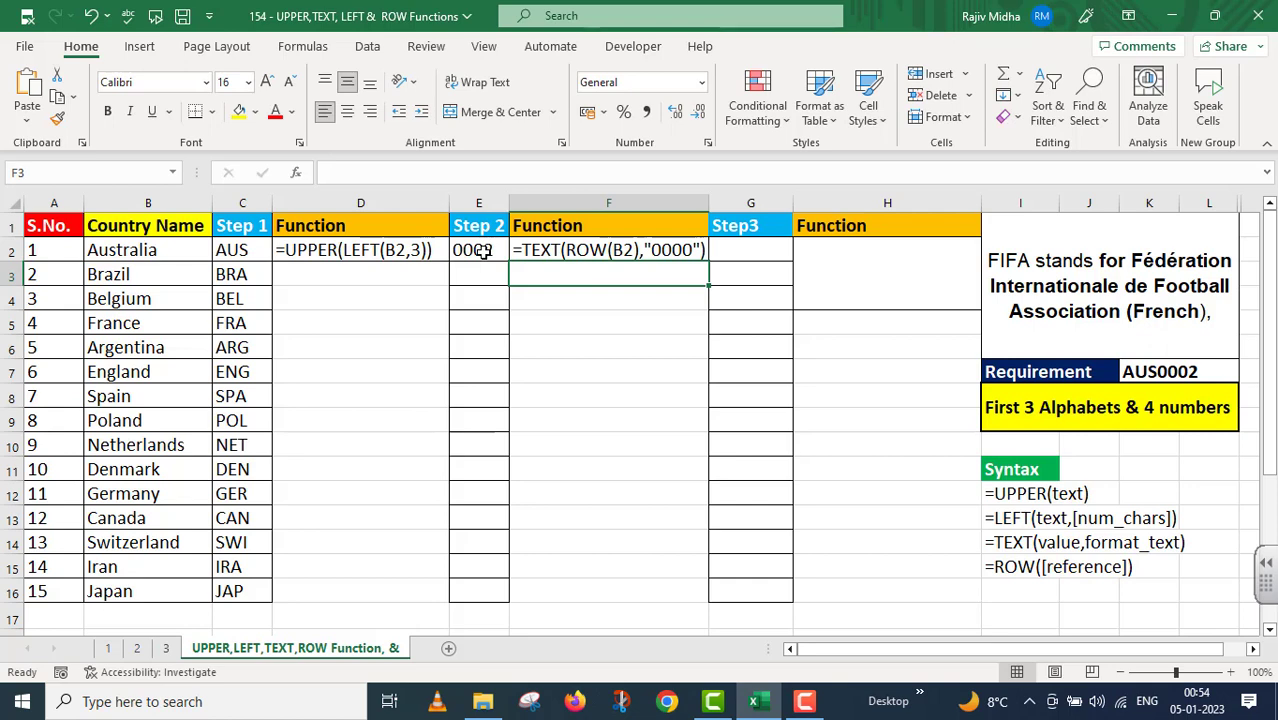
left_click(483, 252)
double_click(508, 261)
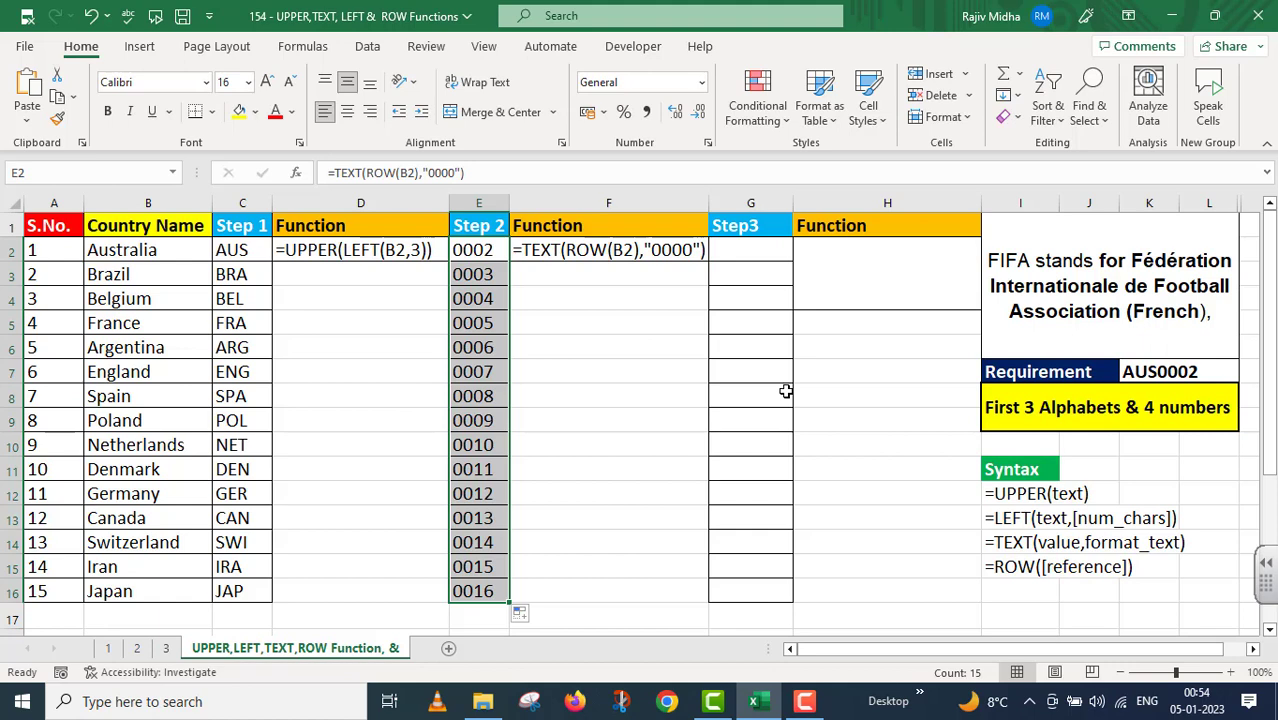
Step: Enter =UPPER(LEFT(B2,3))&TEXT(ROW(B2),"0000") in G2 to produce AUS0002
left_click(740, 260)
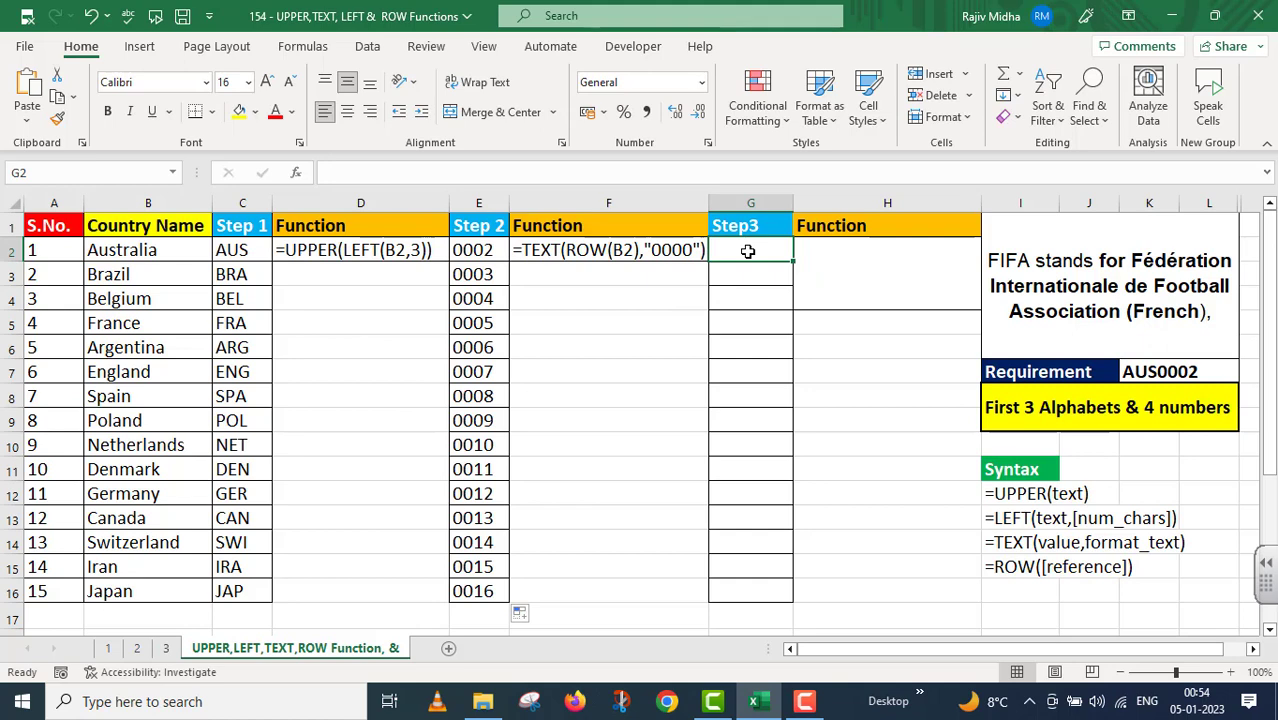
type("=UPP")
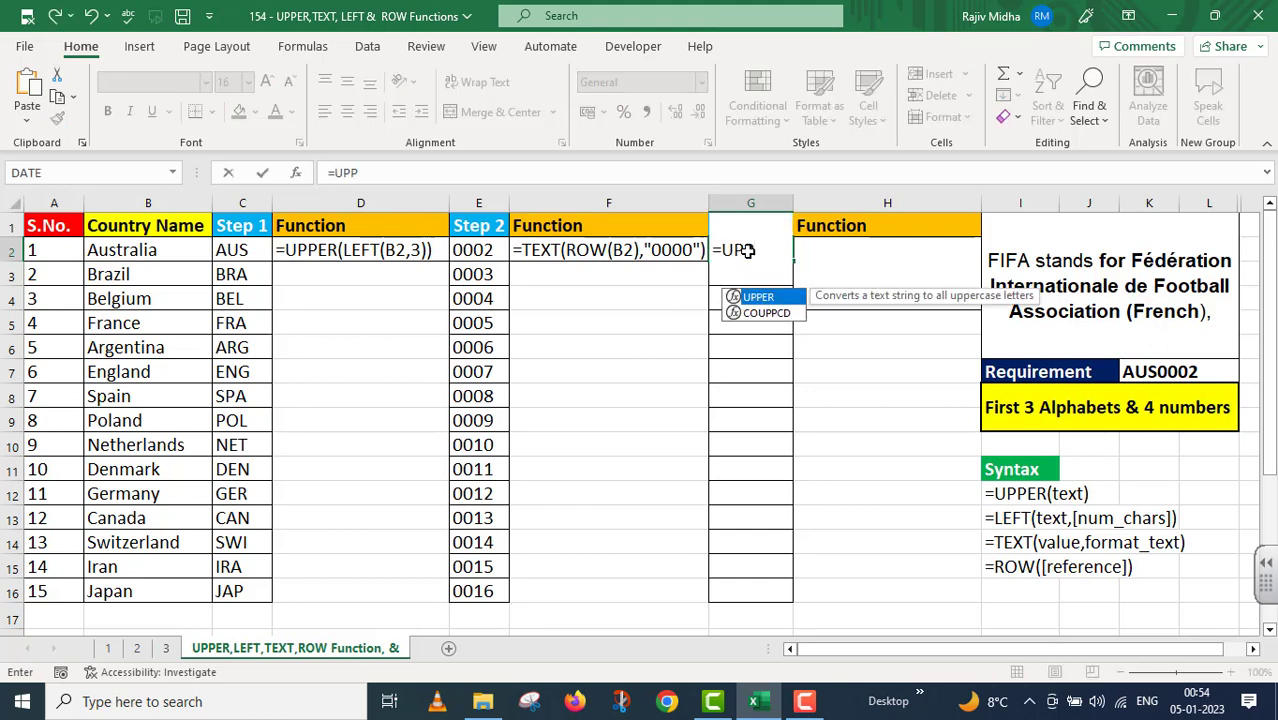
type("ER(")
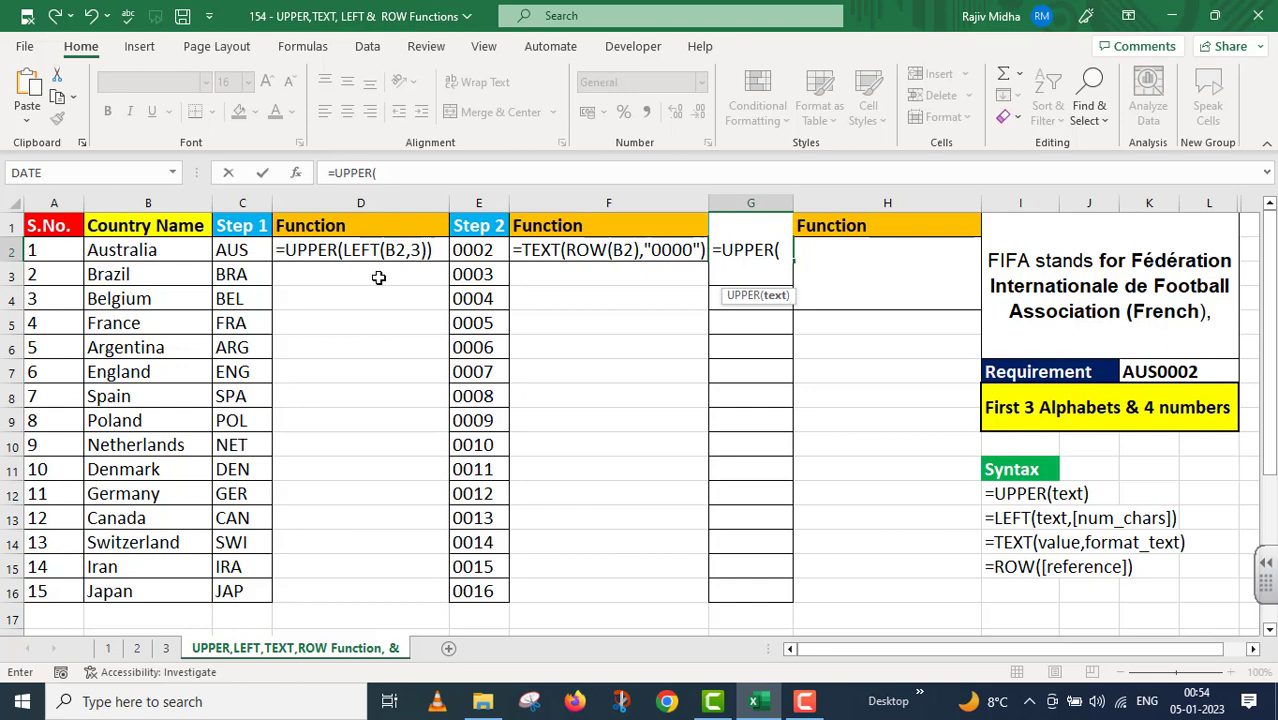
type("LEFT(")
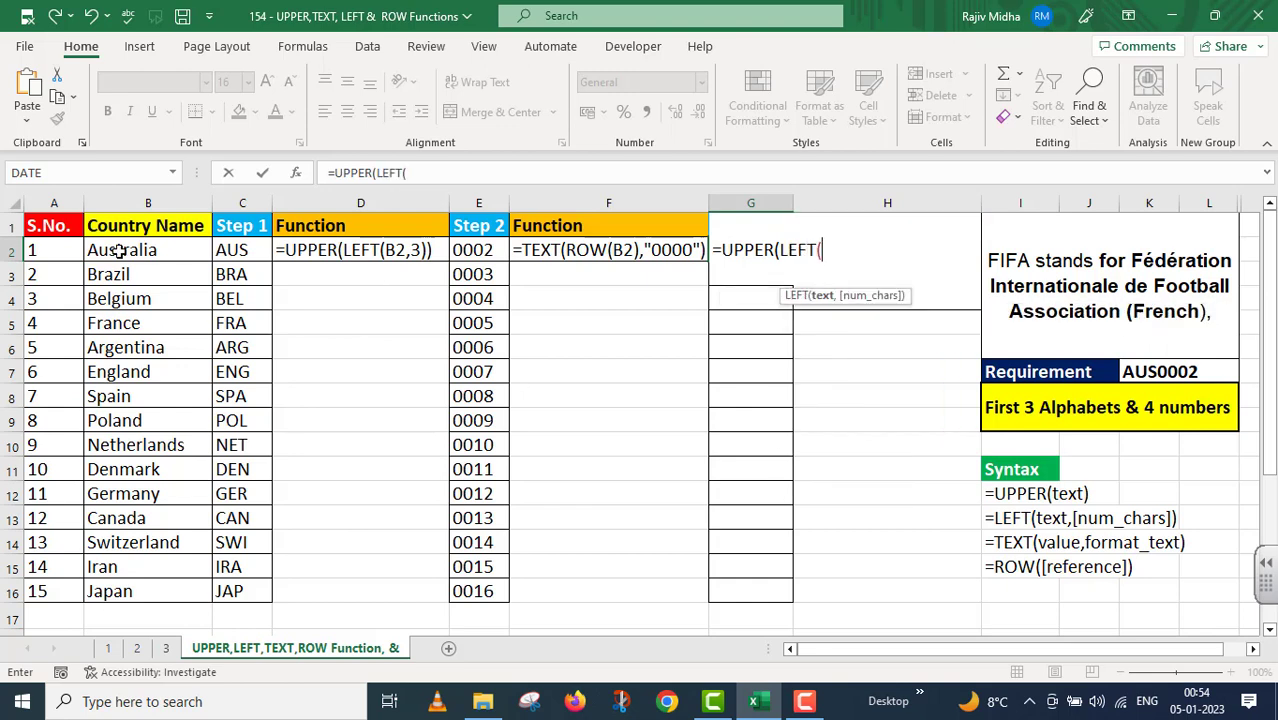
left_click(119, 251)
type(",")
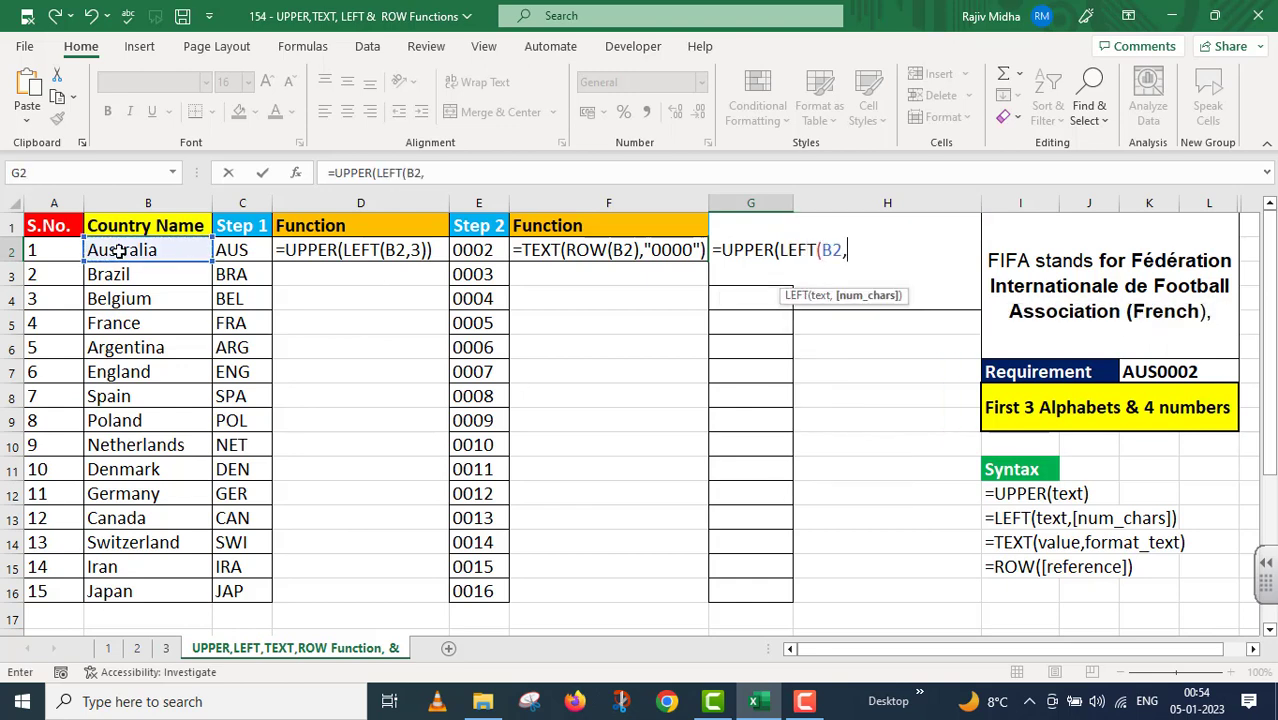
type("3))")
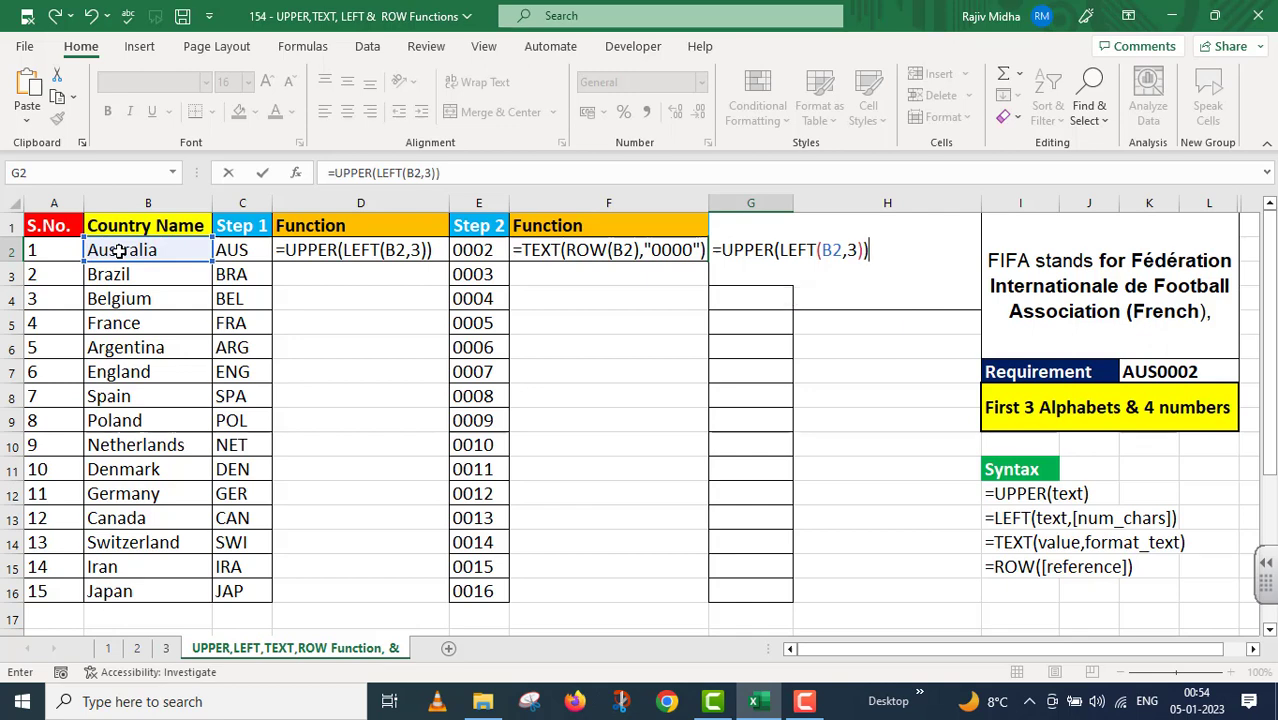
type("&")
type("TEXT")
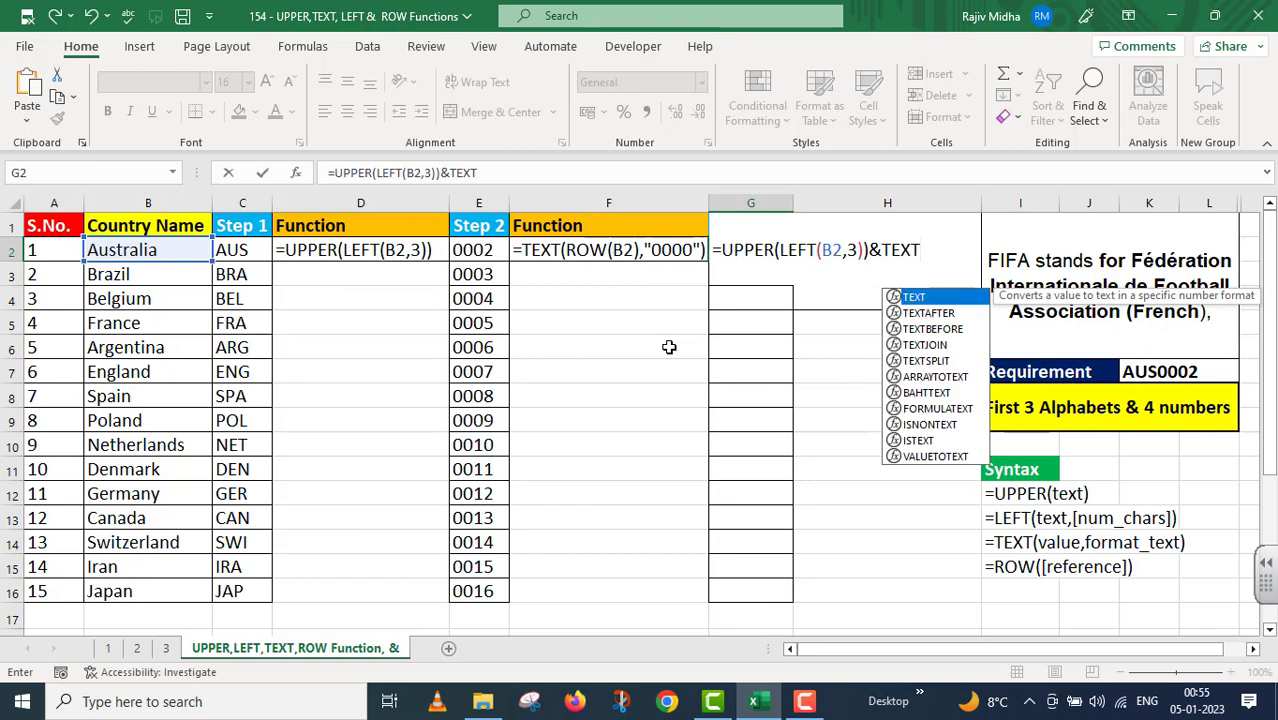
type("(ROW(")
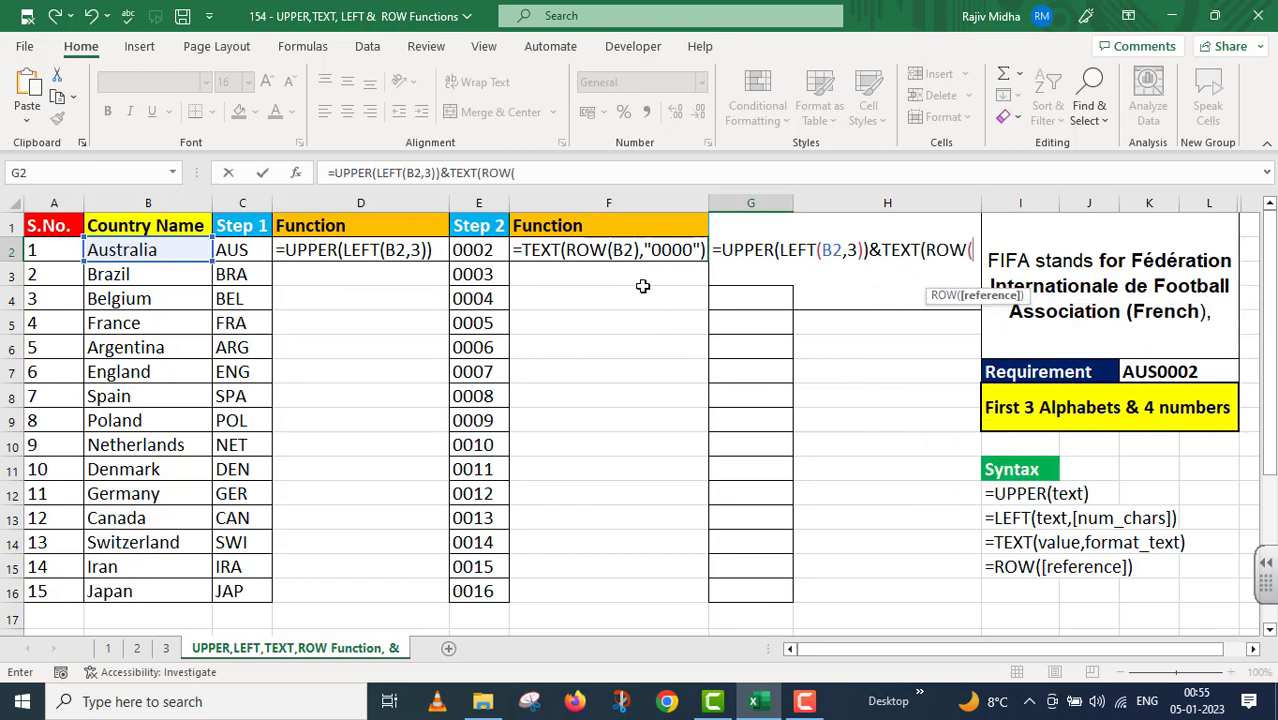
left_click(148, 250)
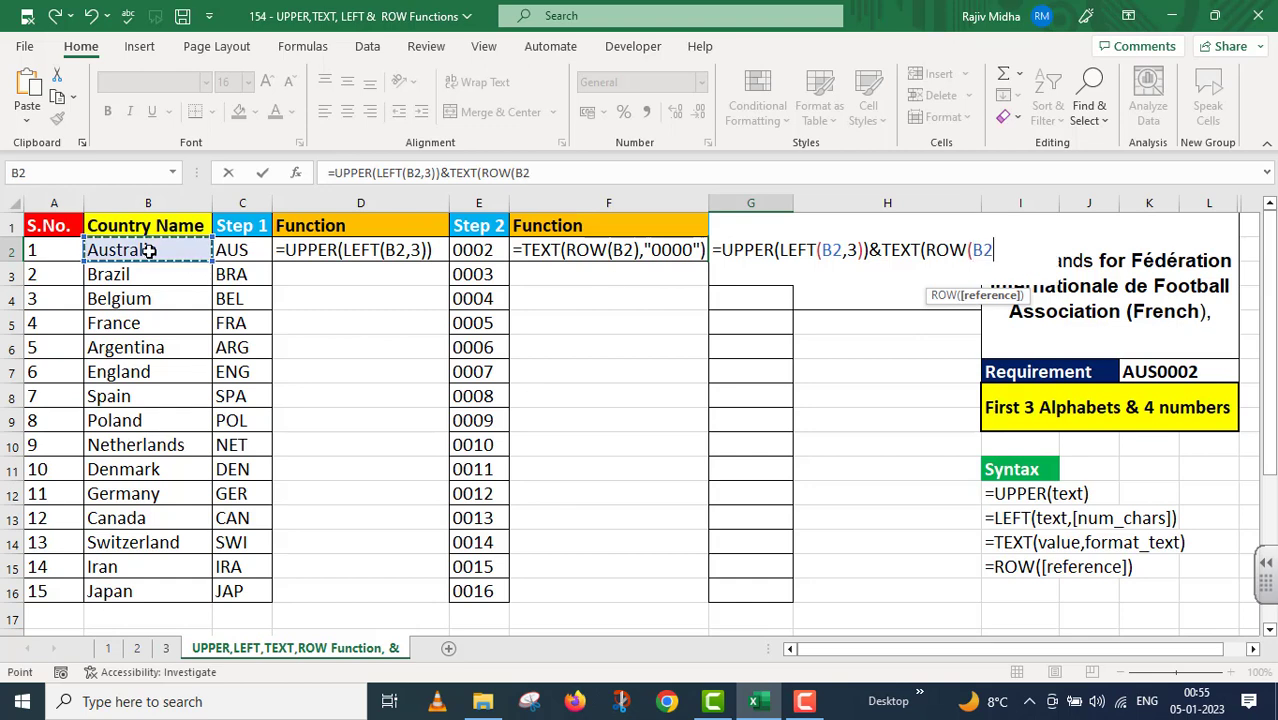
type("),")
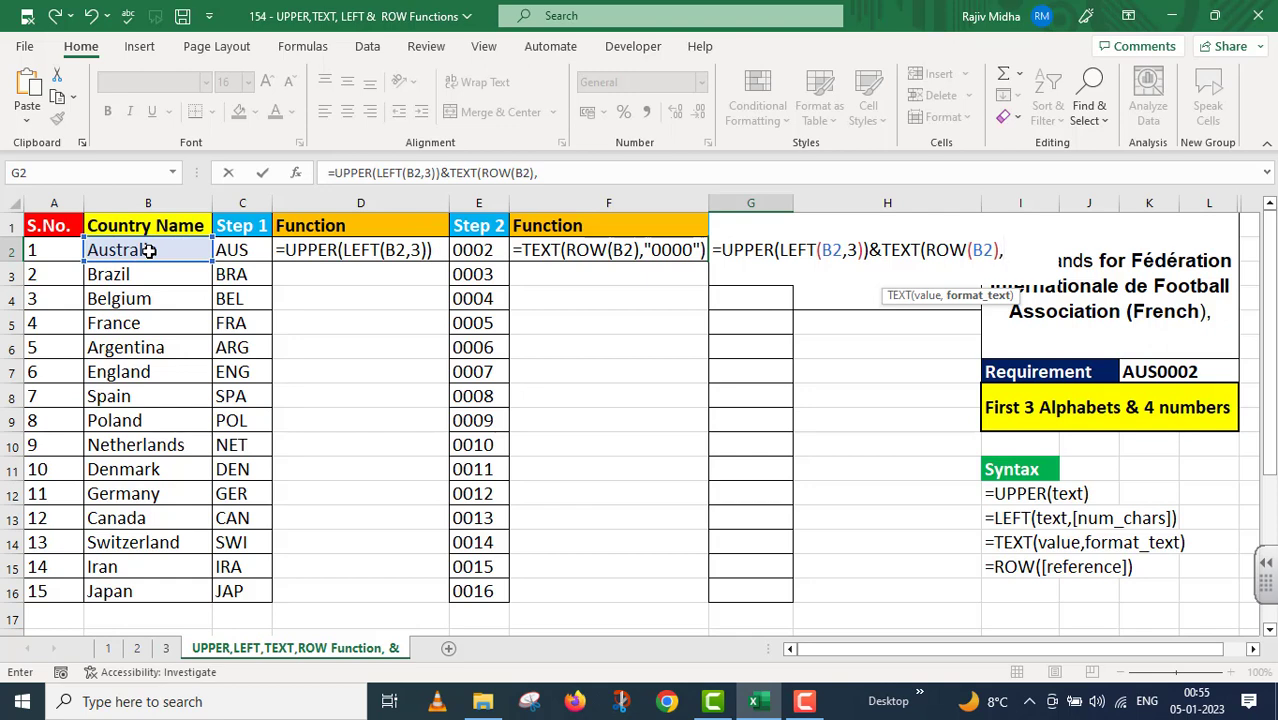
type("\"0000\"")
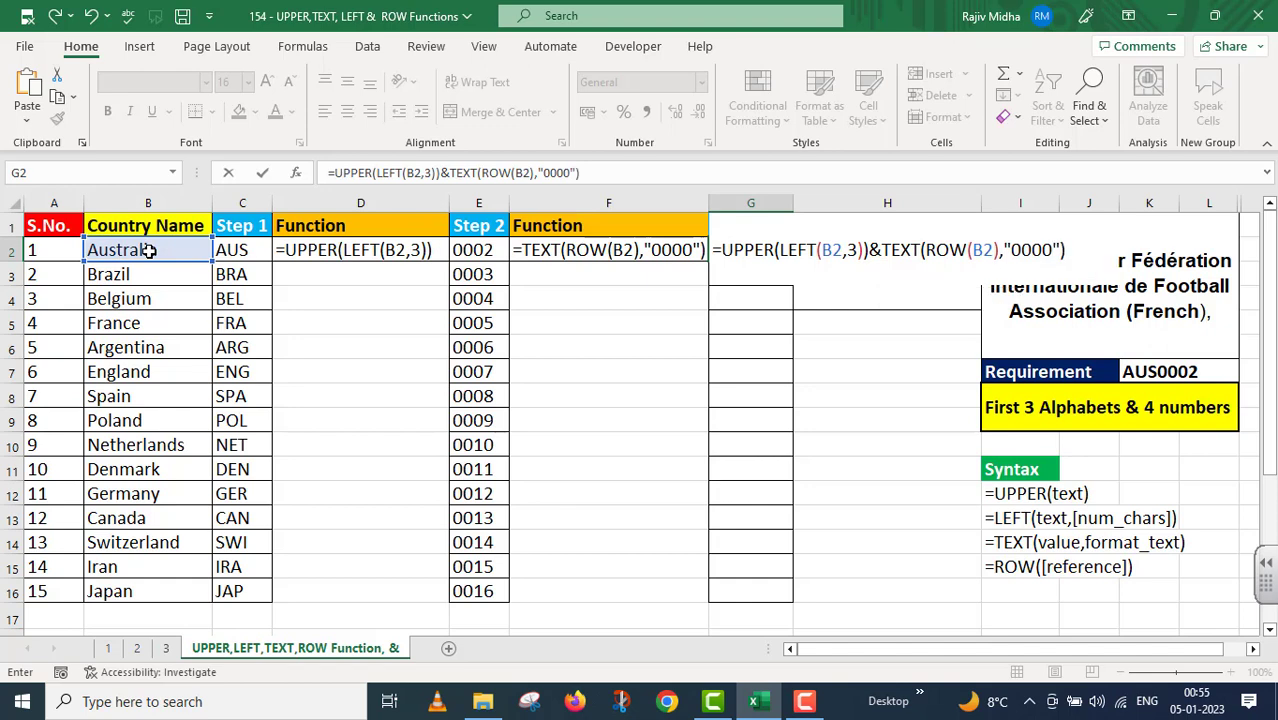
type(")")
key("Return")
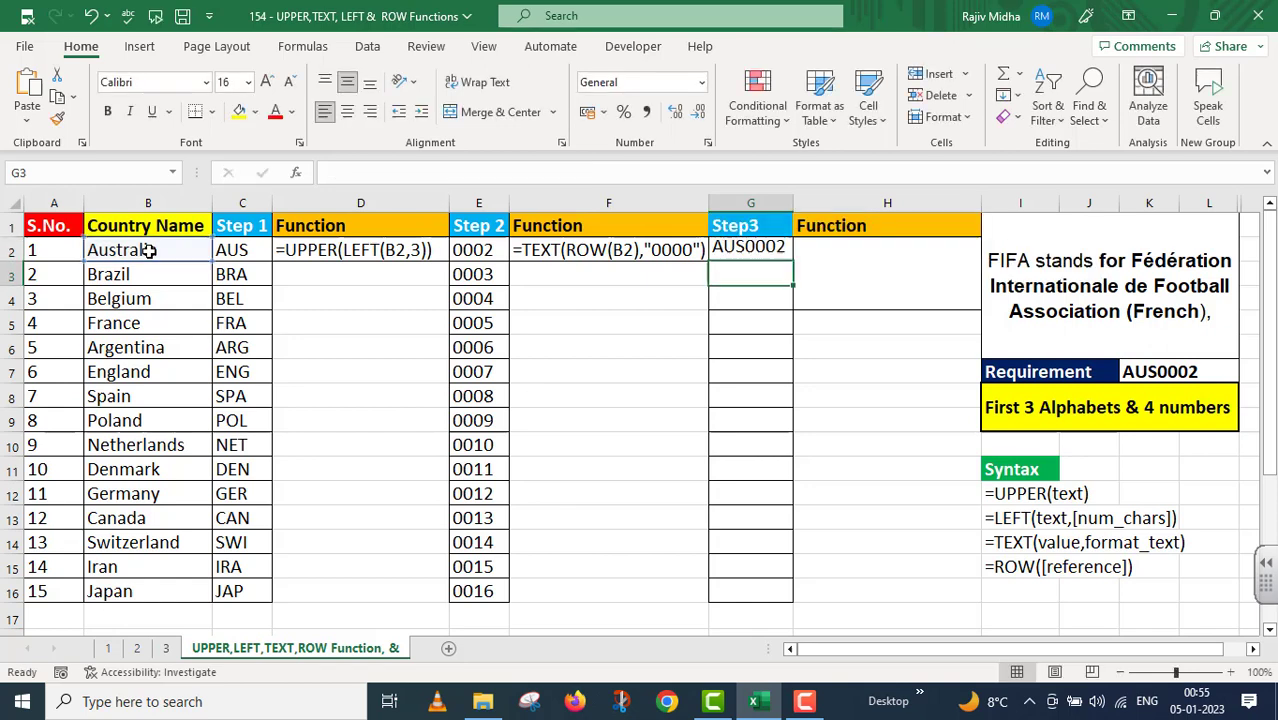
Step: Fill the Step3 codes down to G16 (JAP0016) and label H2 with the combined formula as text
left_click(748, 254)
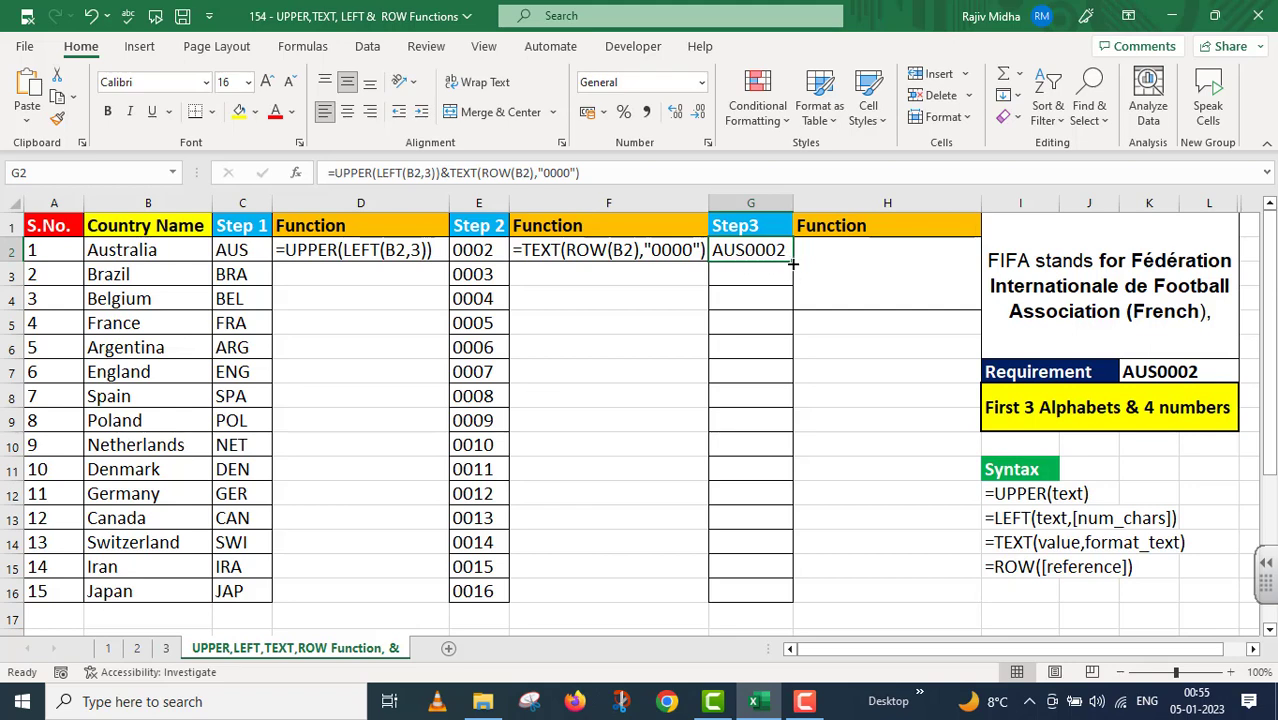
left_click_drag(792, 262, 830, 598)
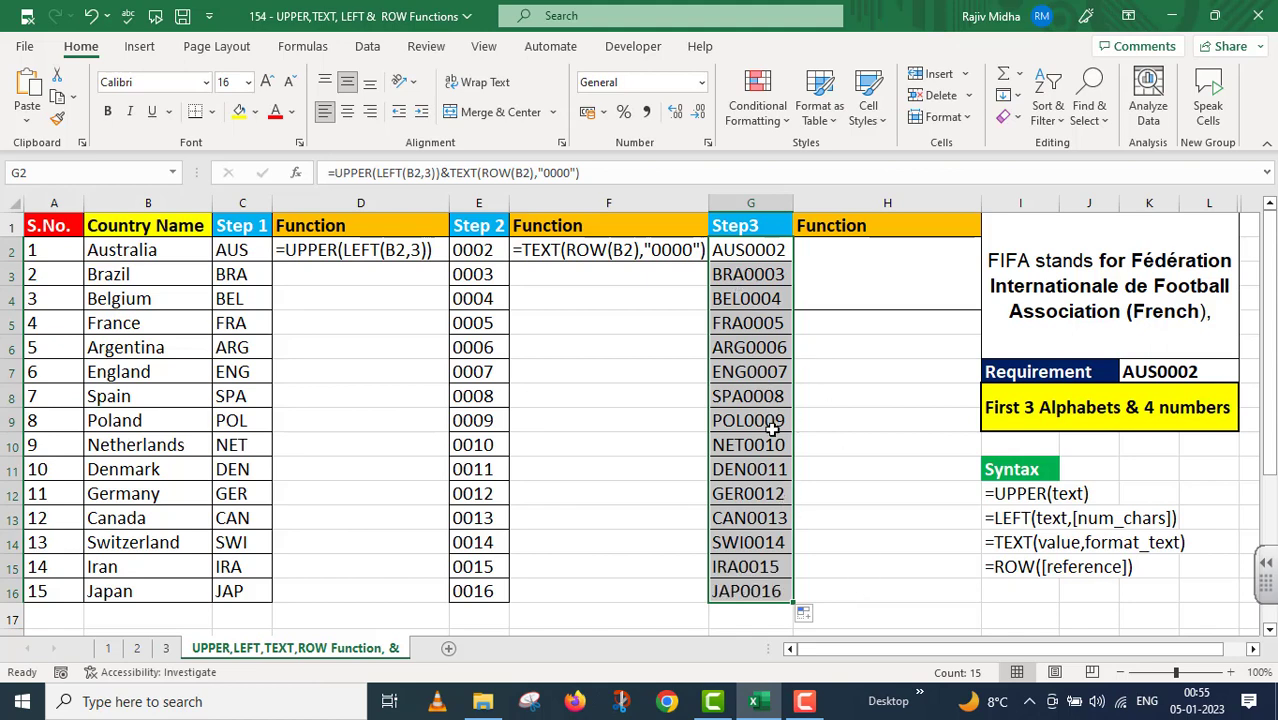
left_click(741, 254)
left_click_drag(611, 172, 263, 172)
key("Return")
double_click(826, 252)
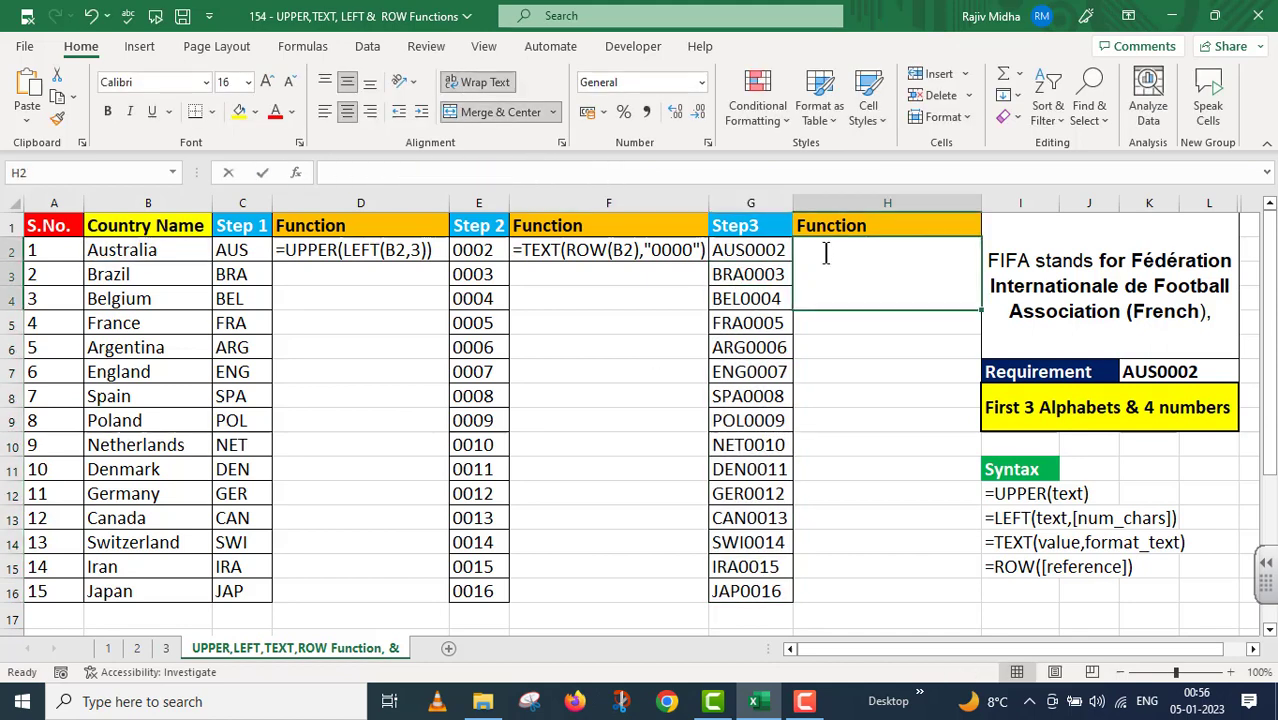
key("ctrl+v")
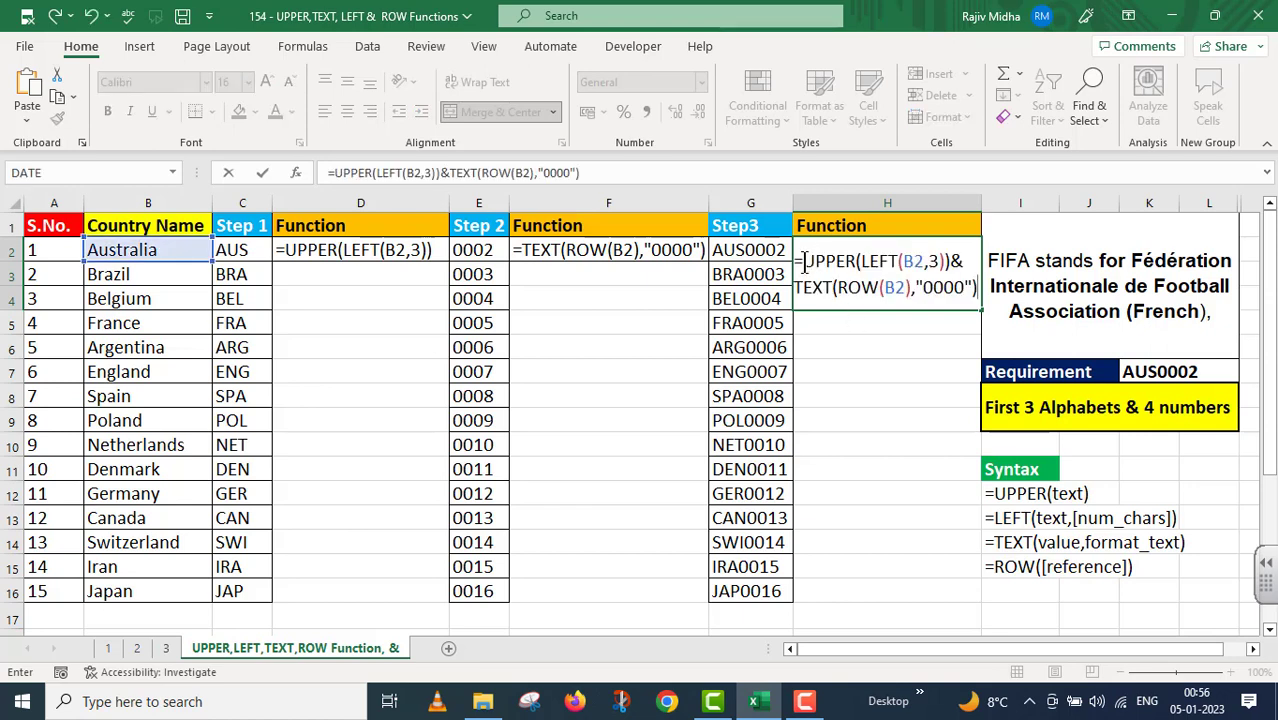
left_click(797, 260)
type("'")
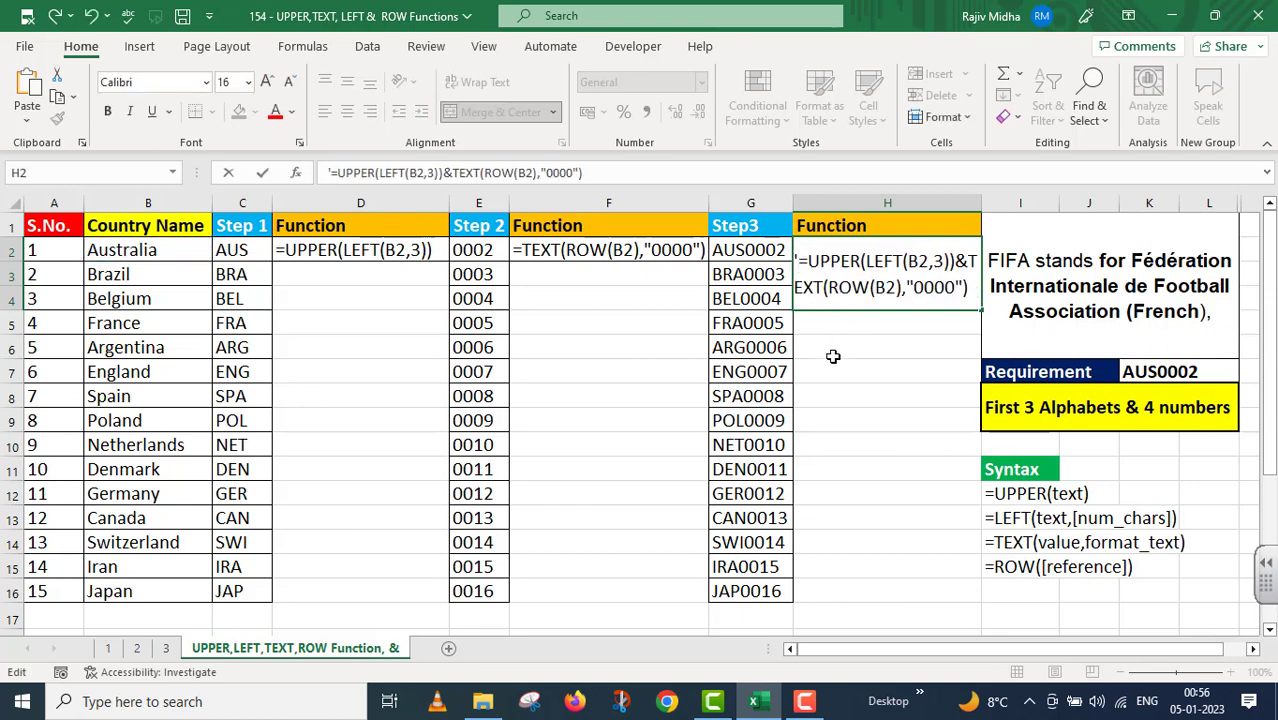
left_click(835, 352)
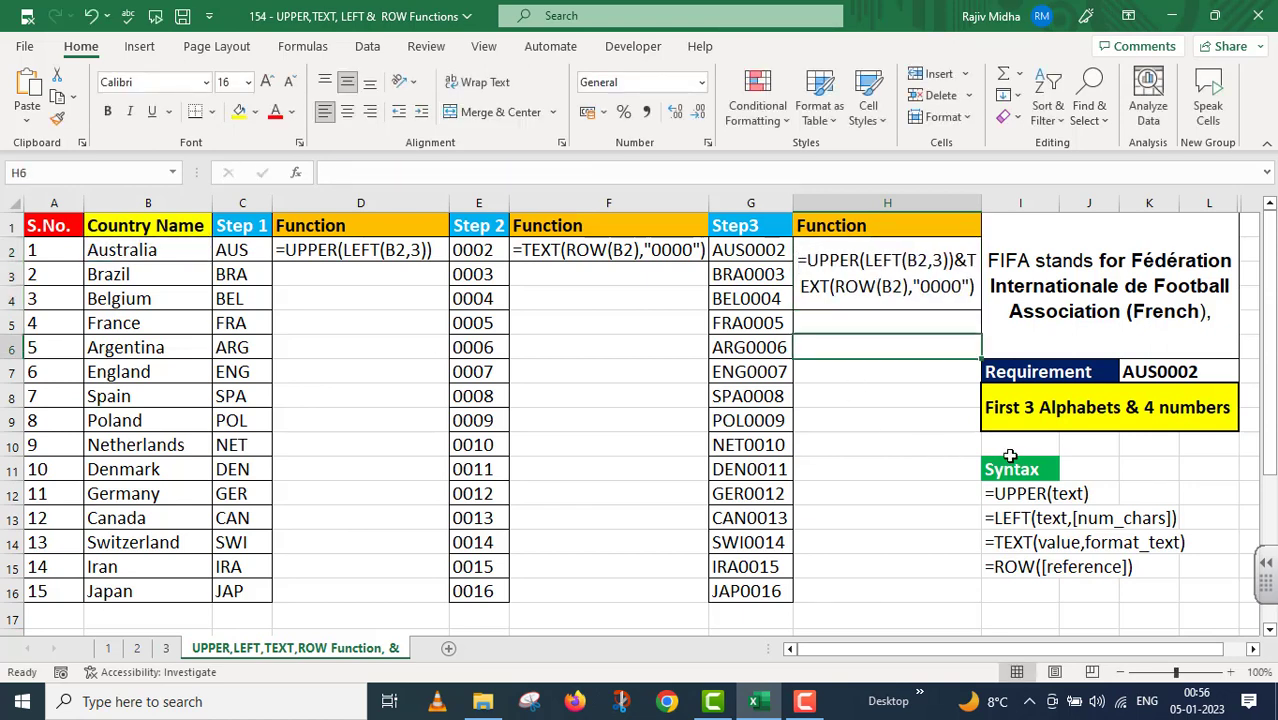